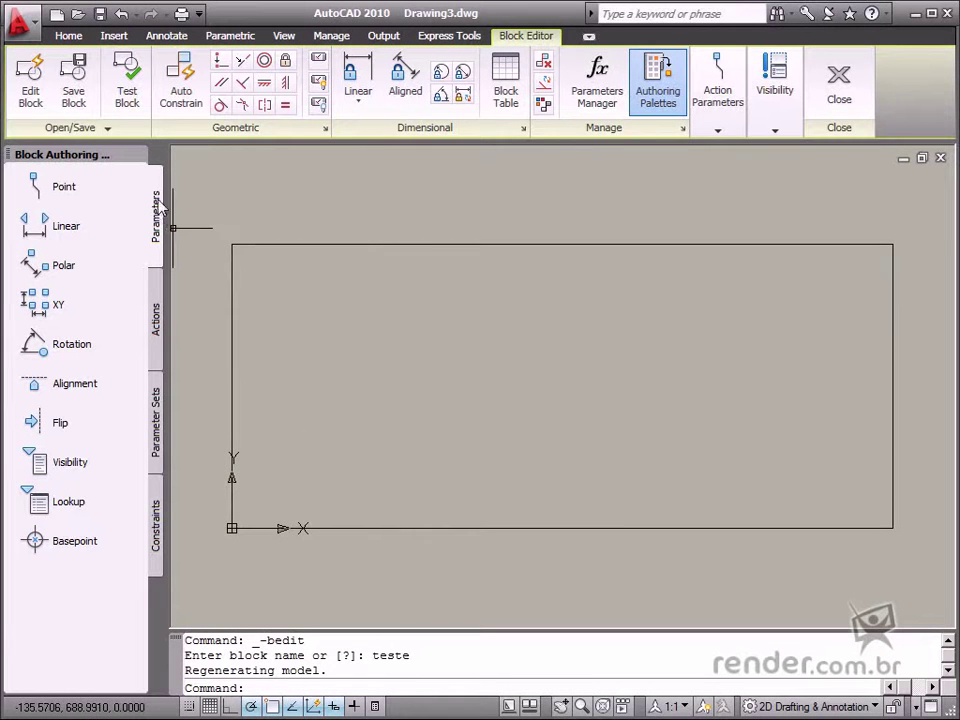
- Browse the Actions and Parameters palette lists and the parameter type list
click(156, 318)
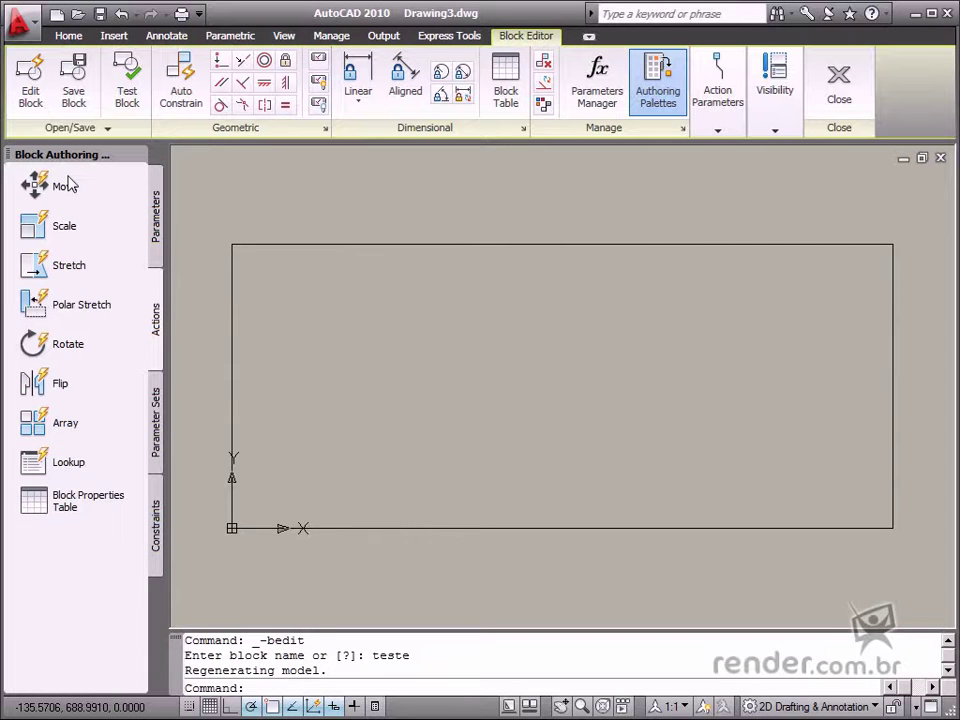
click(155, 212)
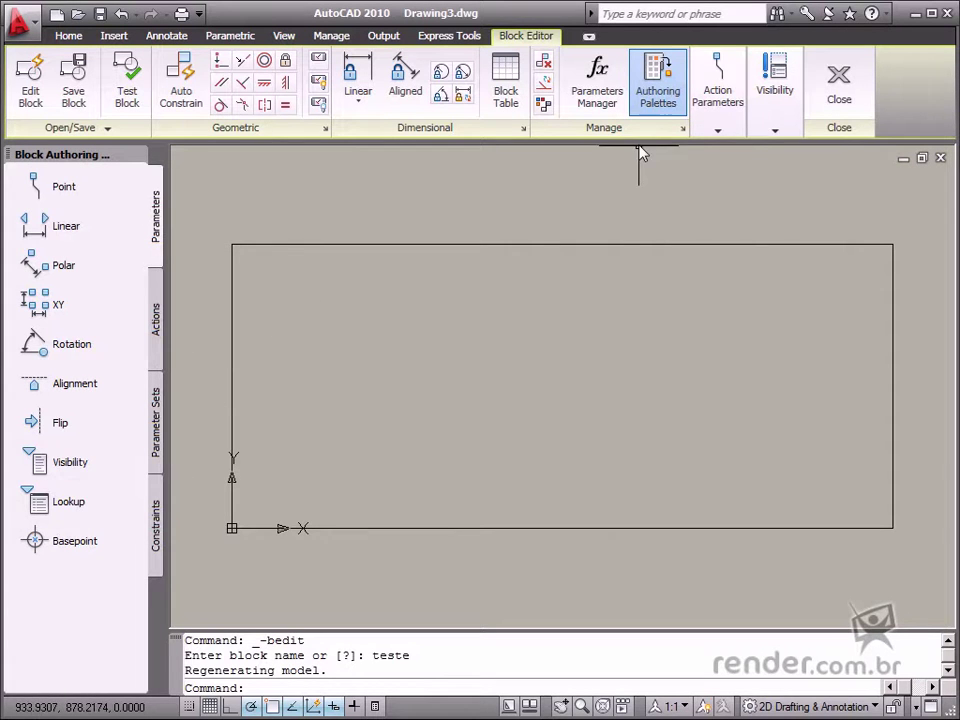
click(722, 128)
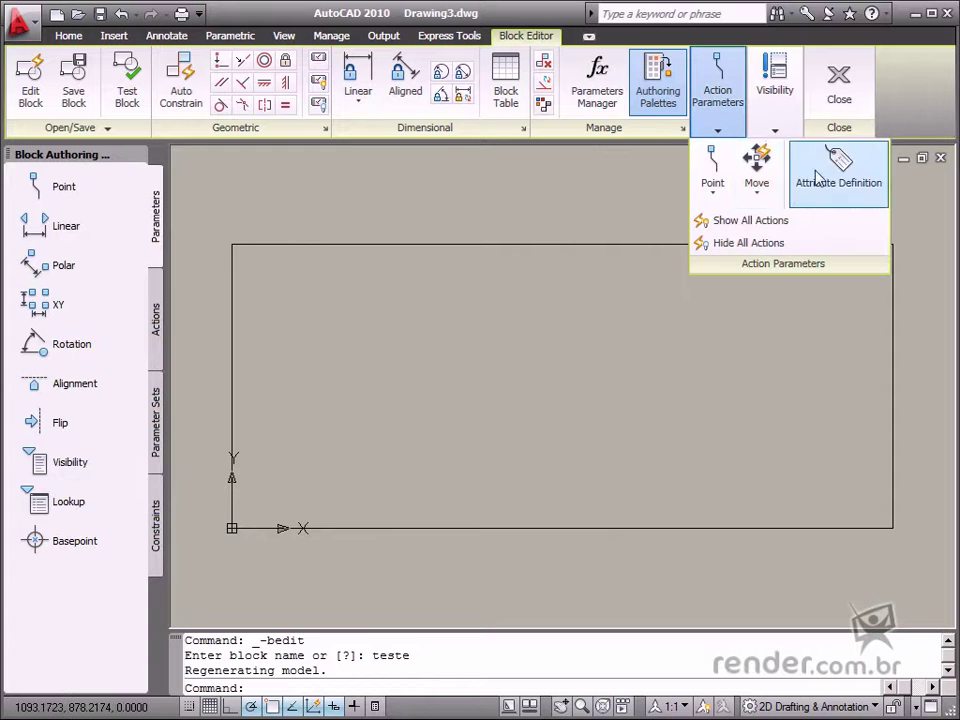
click(712, 190)
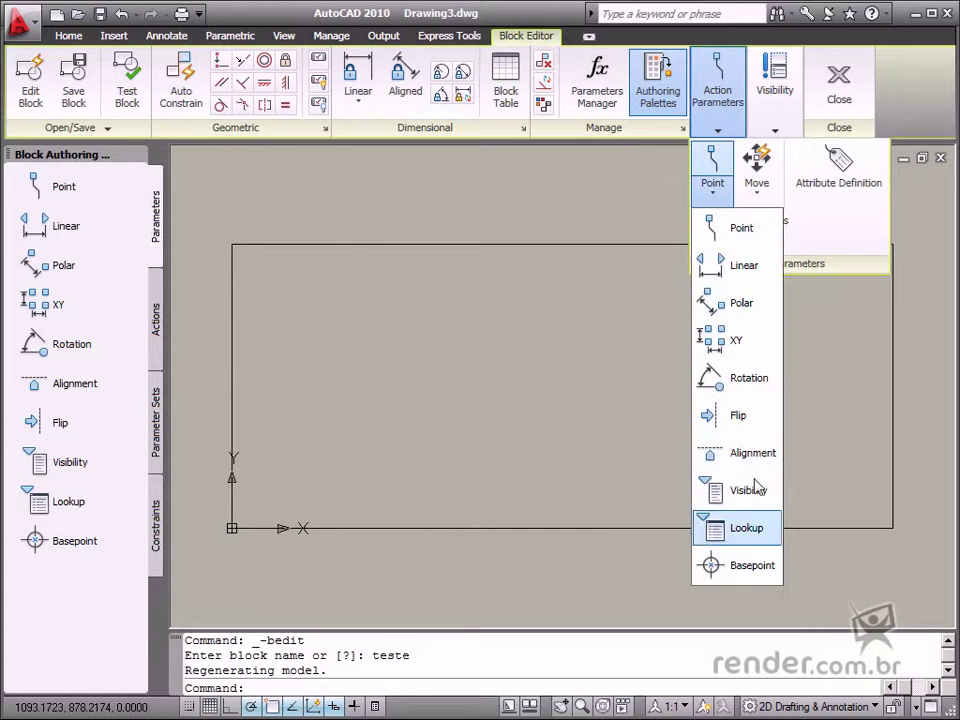
click(552, 22)
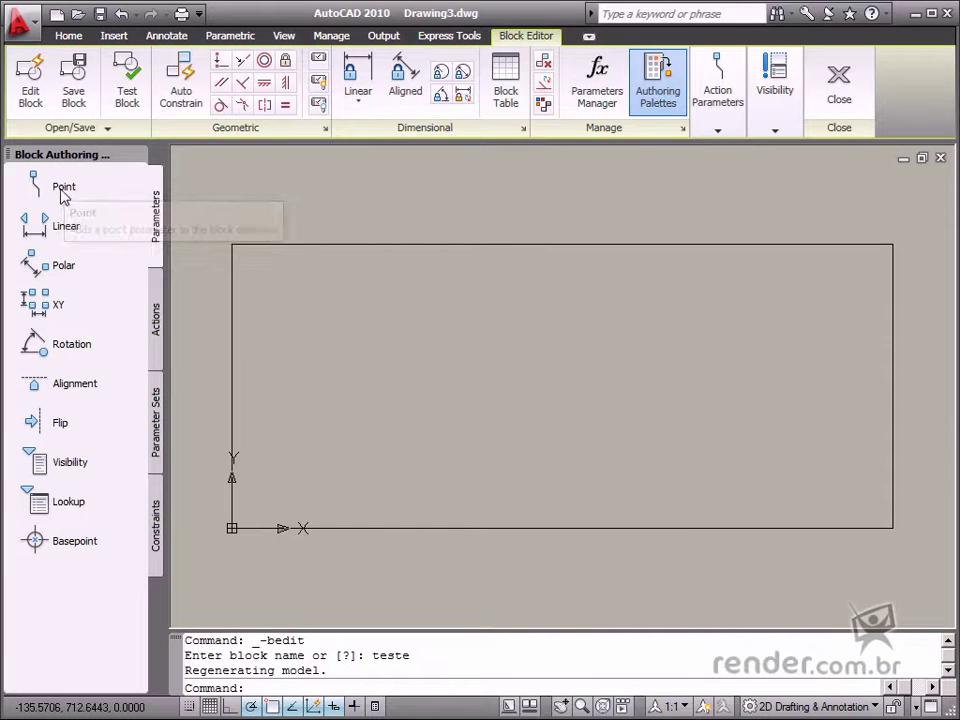
- Place point parameter Position1 at the rectangle's bottom-left corner, with its label below
click(232, 528)
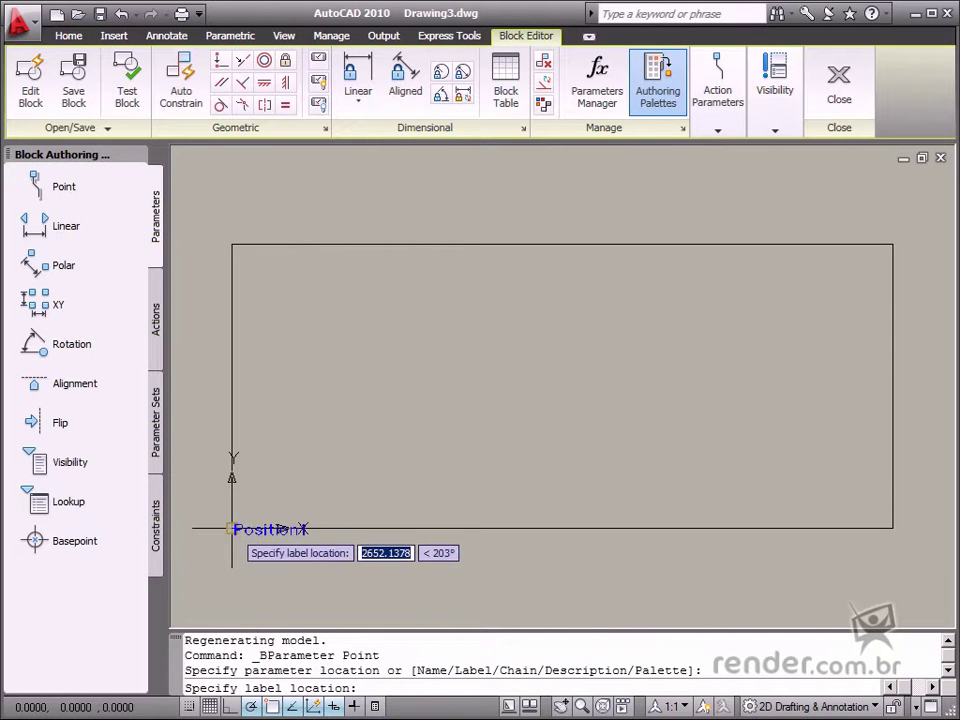
click(263, 580)
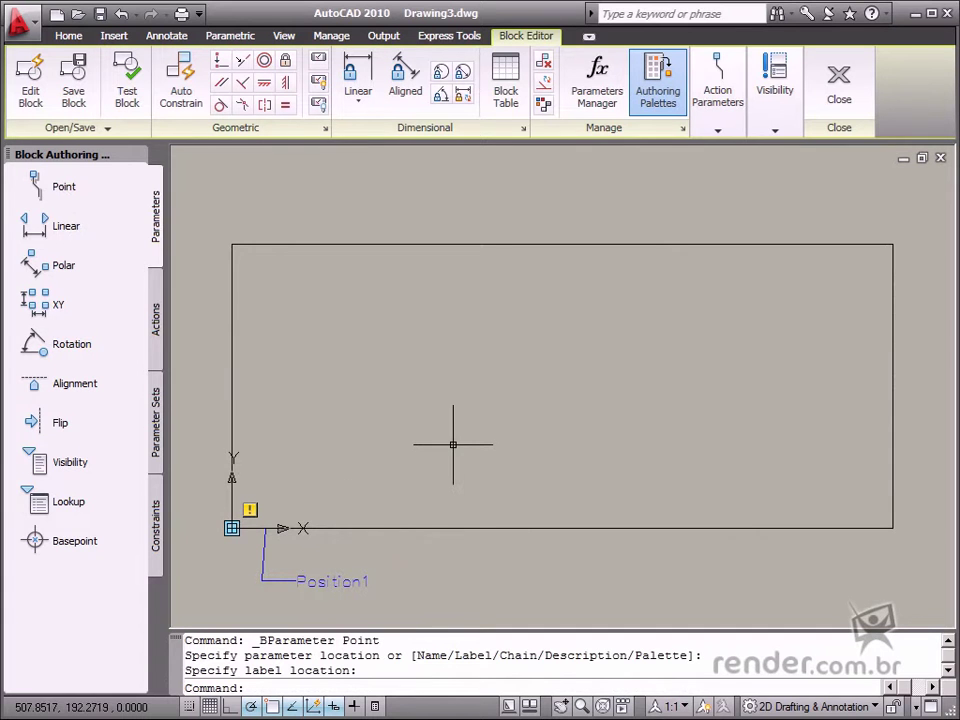
click(157, 330)
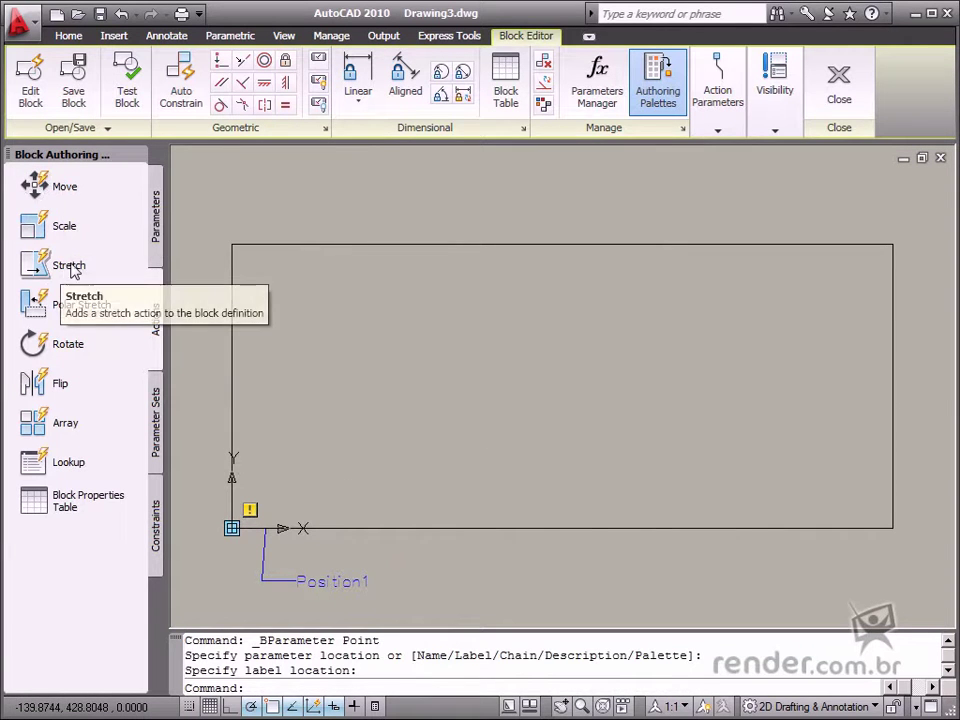
- Add linear parameter Distance1 from top-left to top-right corner, label above, then deselect it
click(155, 222)
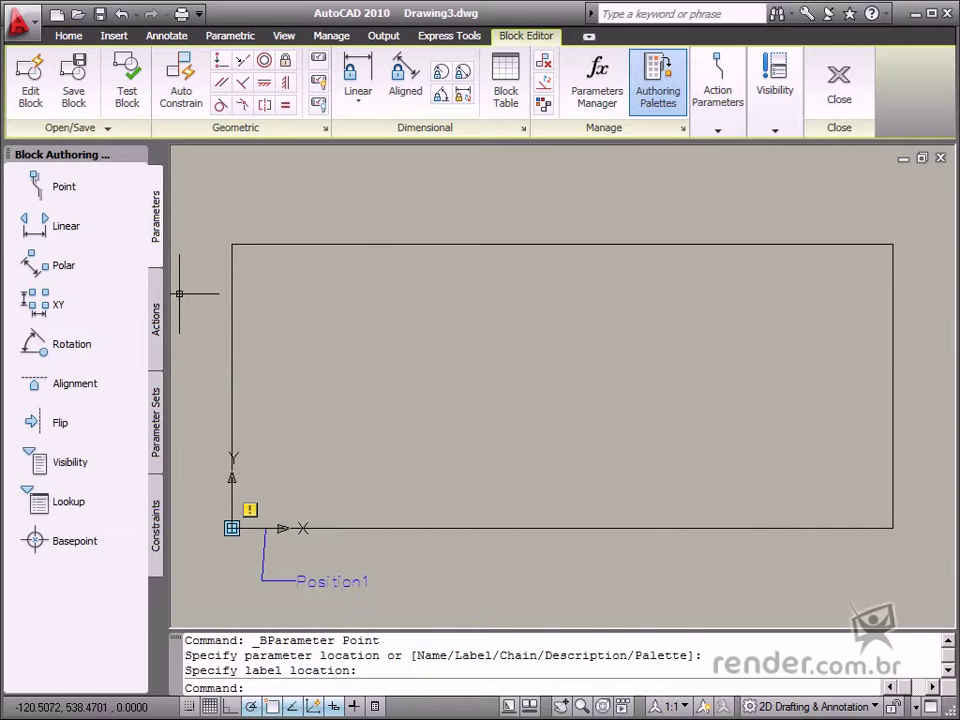
click(60, 226)
click(232, 244)
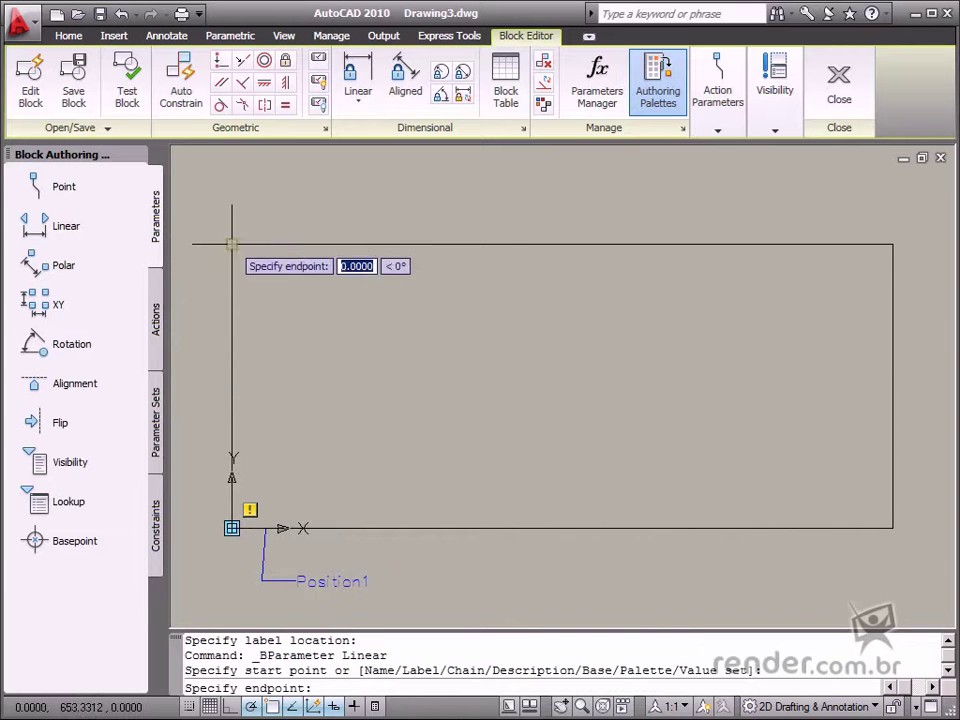
click(890, 244)
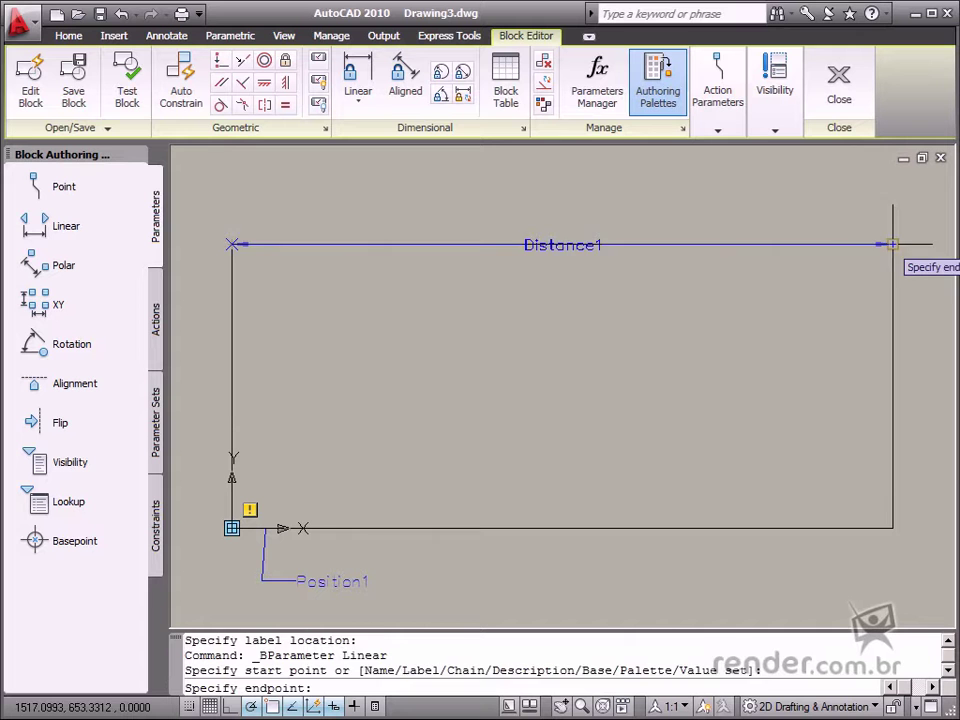
click(672, 205)
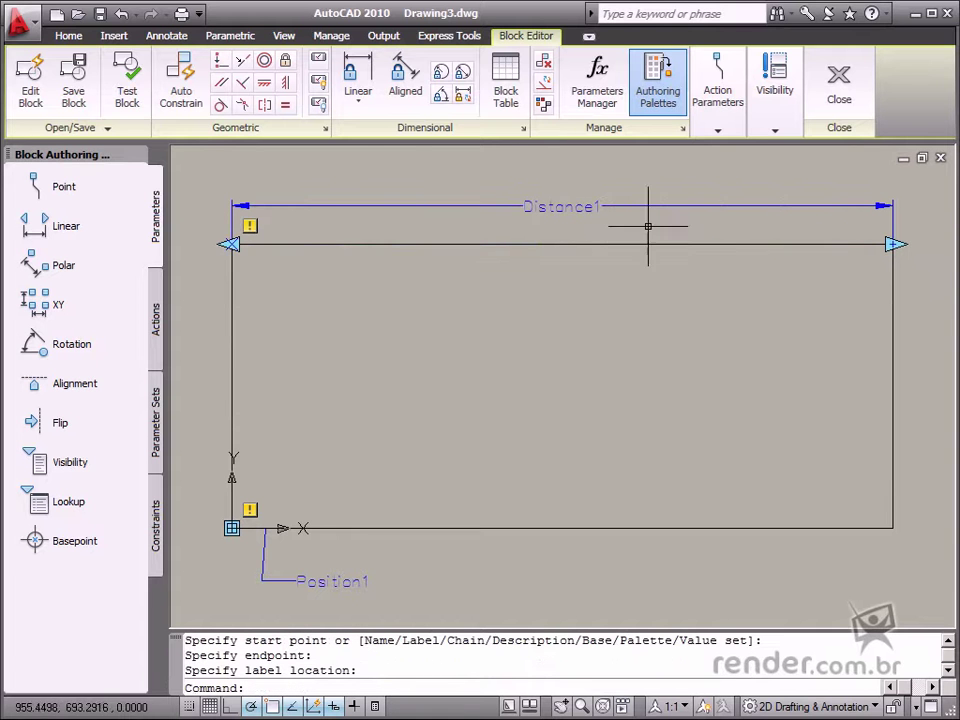
click(670, 205)
key(Escape)
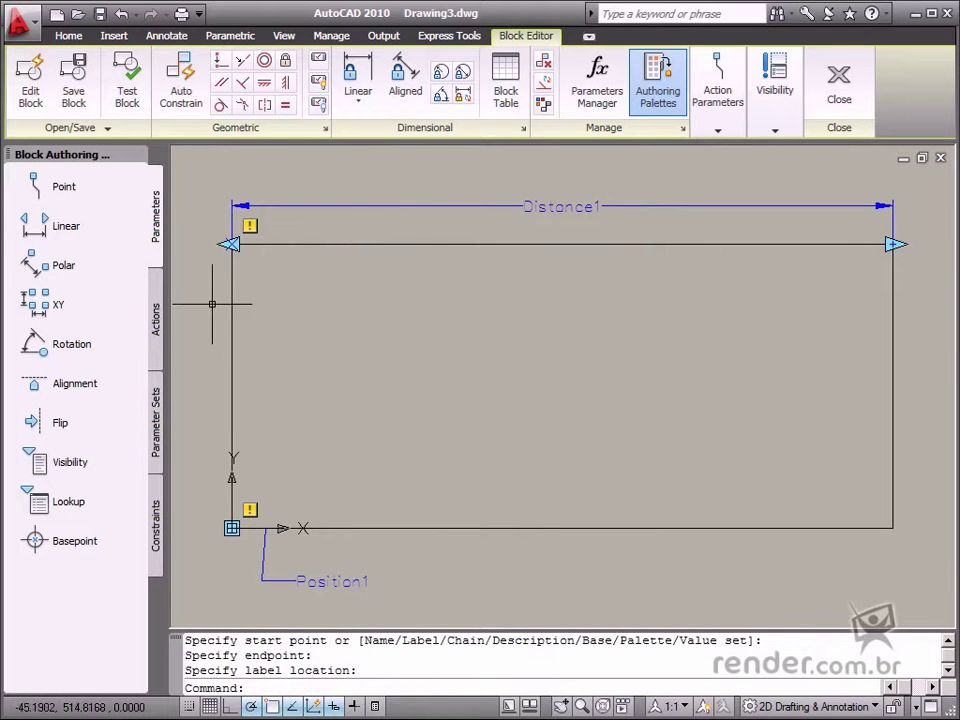
click(158, 310)
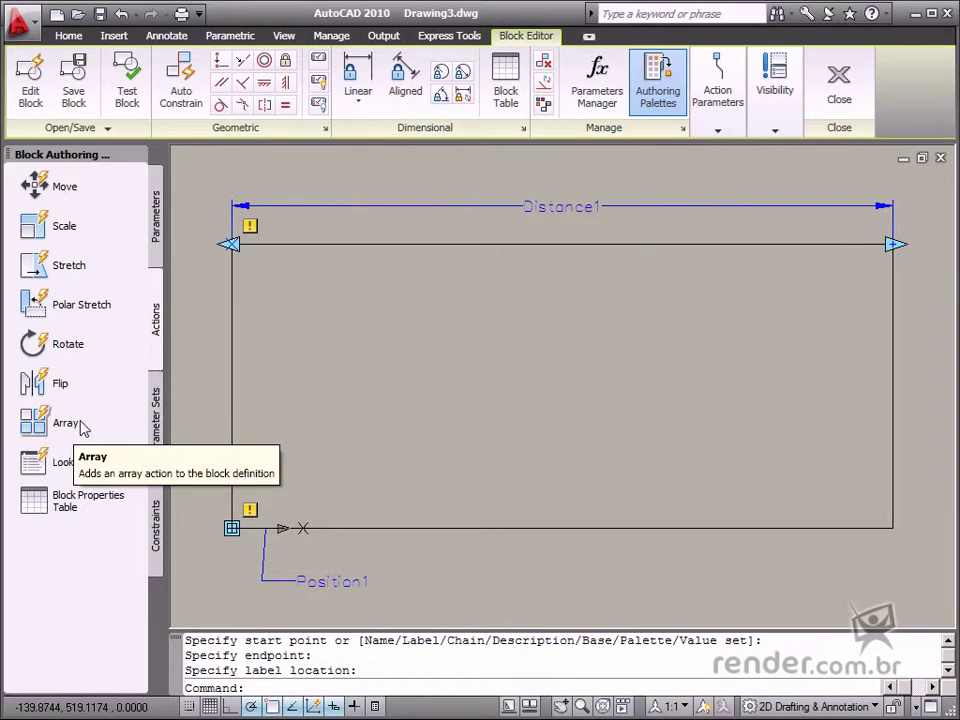
- Add polar parameter Distance2 from the top-left to the bottom-right corner, labelled along the diagonal
click(156, 232)
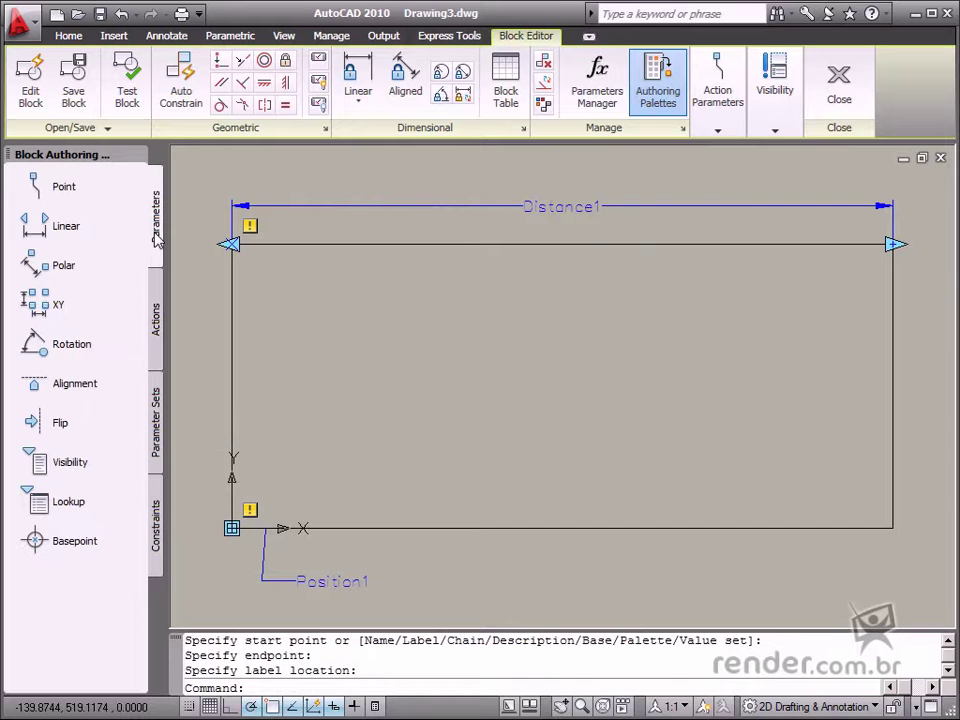
click(55, 268)
click(229, 244)
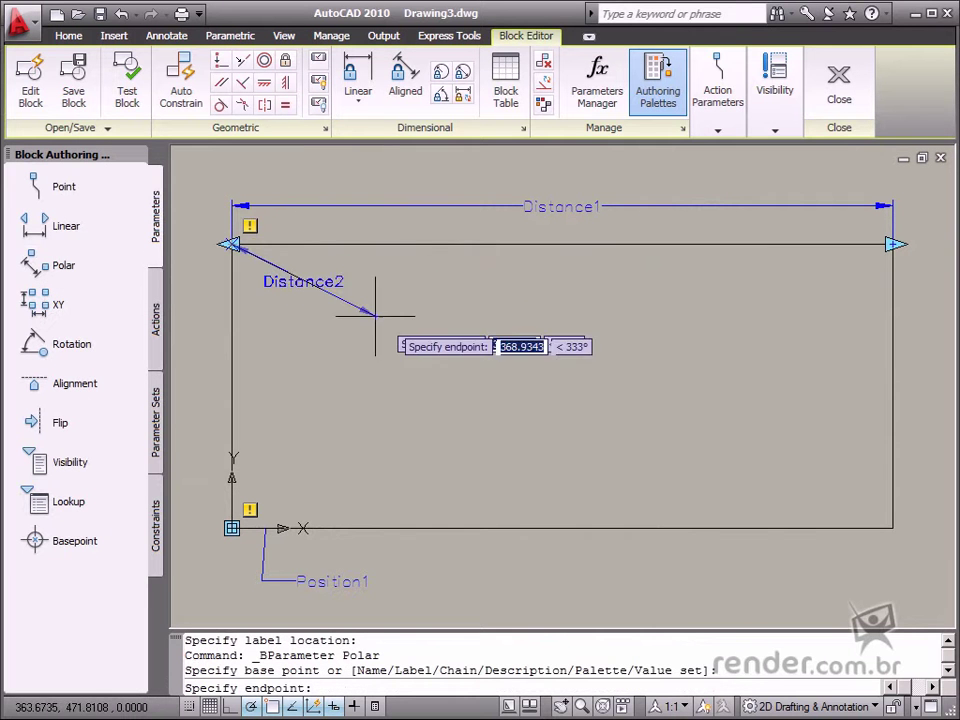
click(882, 522)
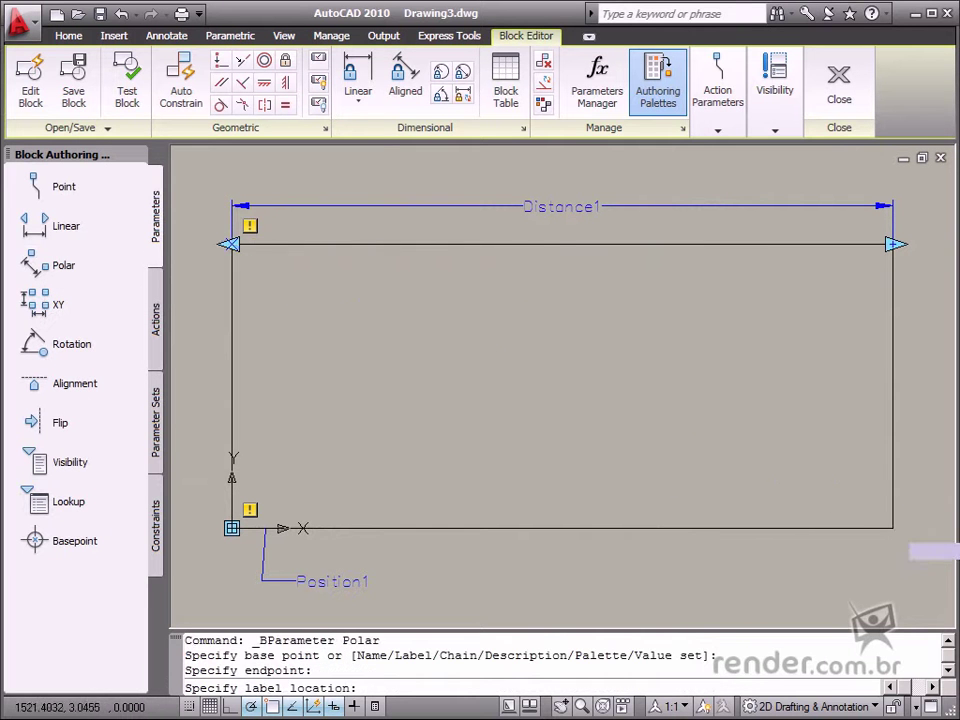
click(819, 532)
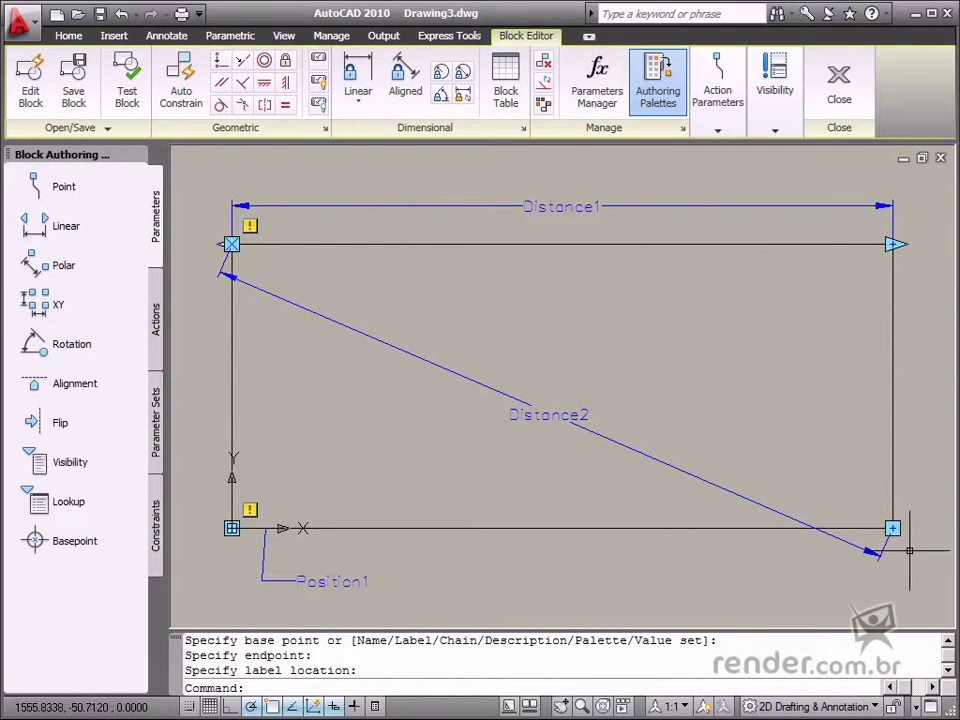
click(156, 322)
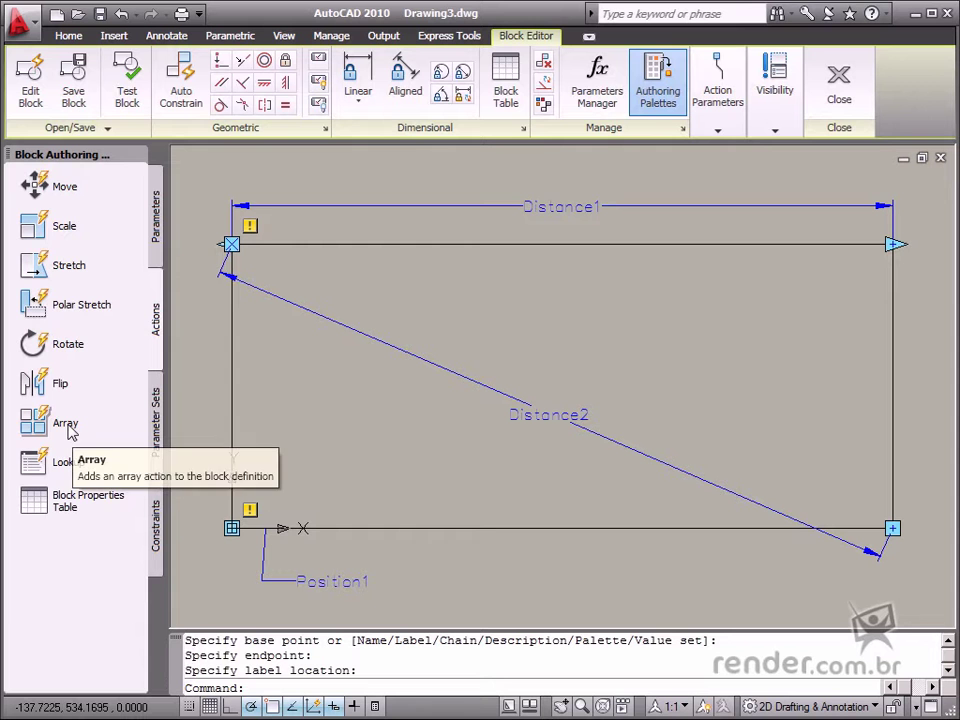
- Add an XY parameter from the rectangle's top-left corner to its bottom-right corner
click(155, 231)
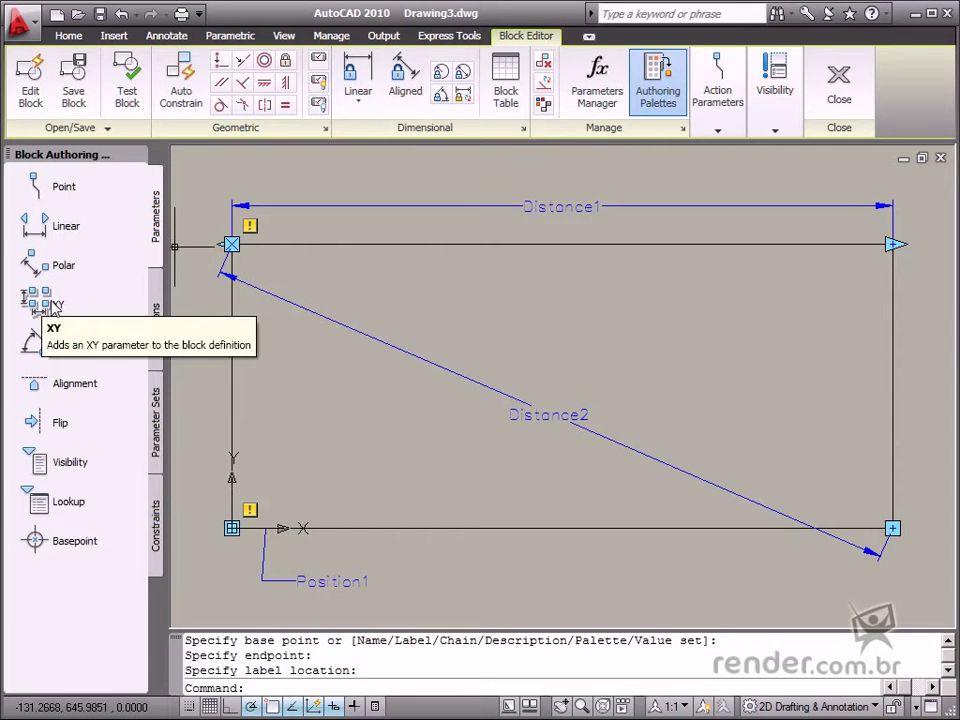
click(45, 305)
click(231, 243)
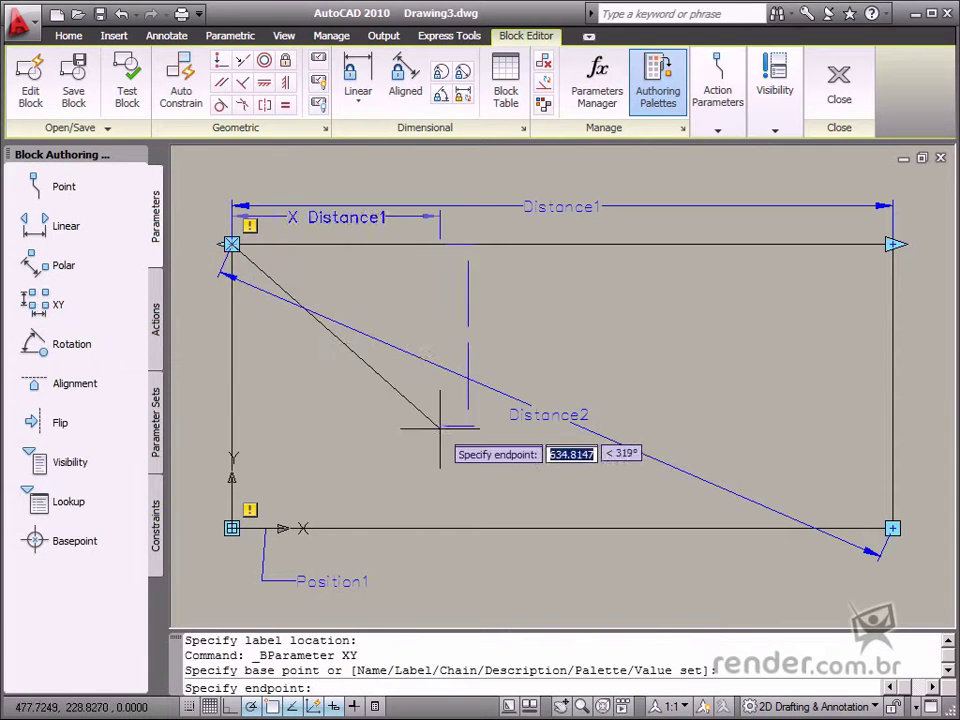
click(891, 528)
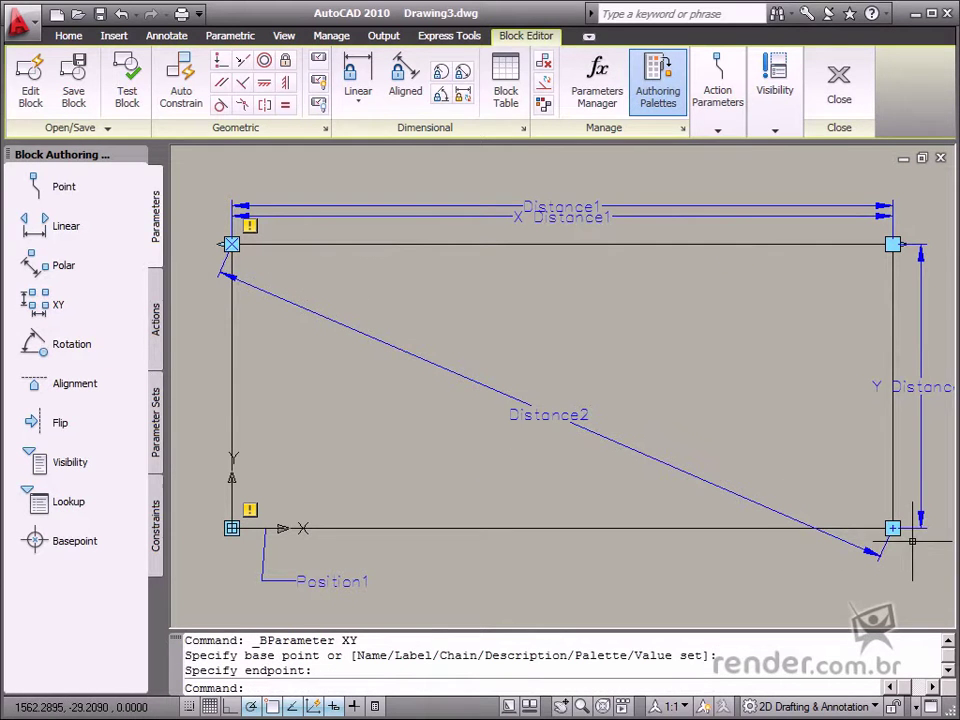
- Undo back to Bedit, removing Position1, Distance1, Distance2 and the XY parameter
click(157, 325)
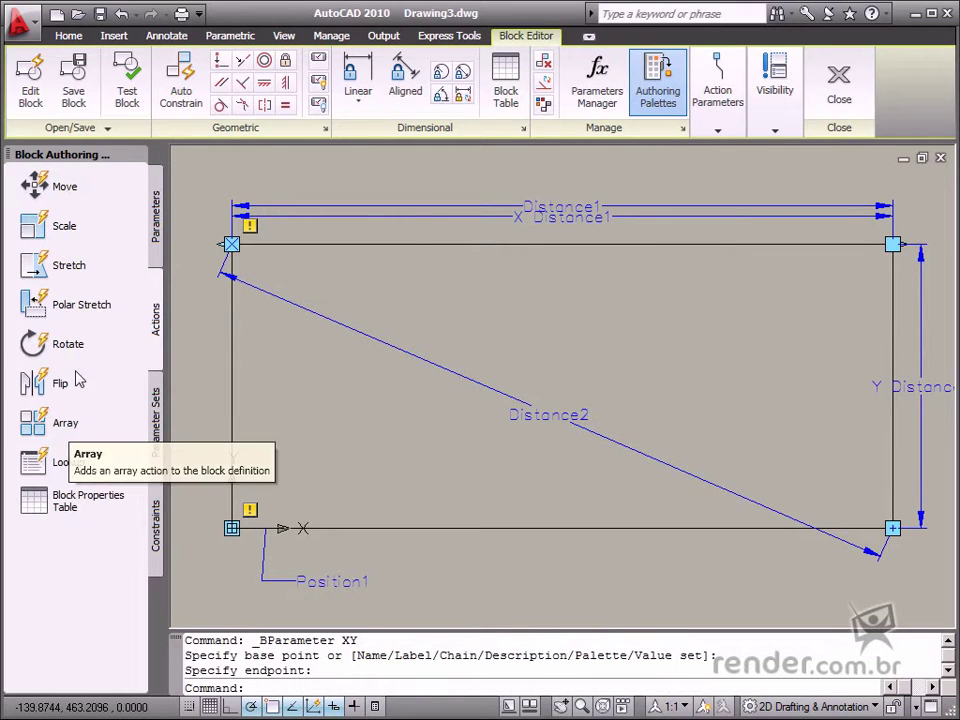
click(136, 14)
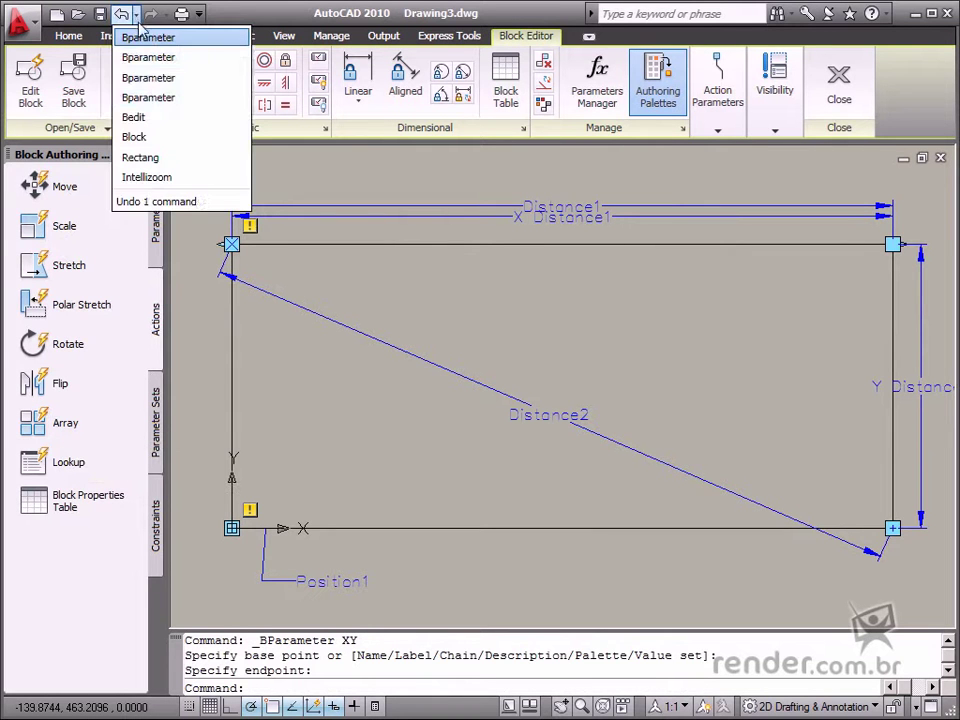
click(152, 119)
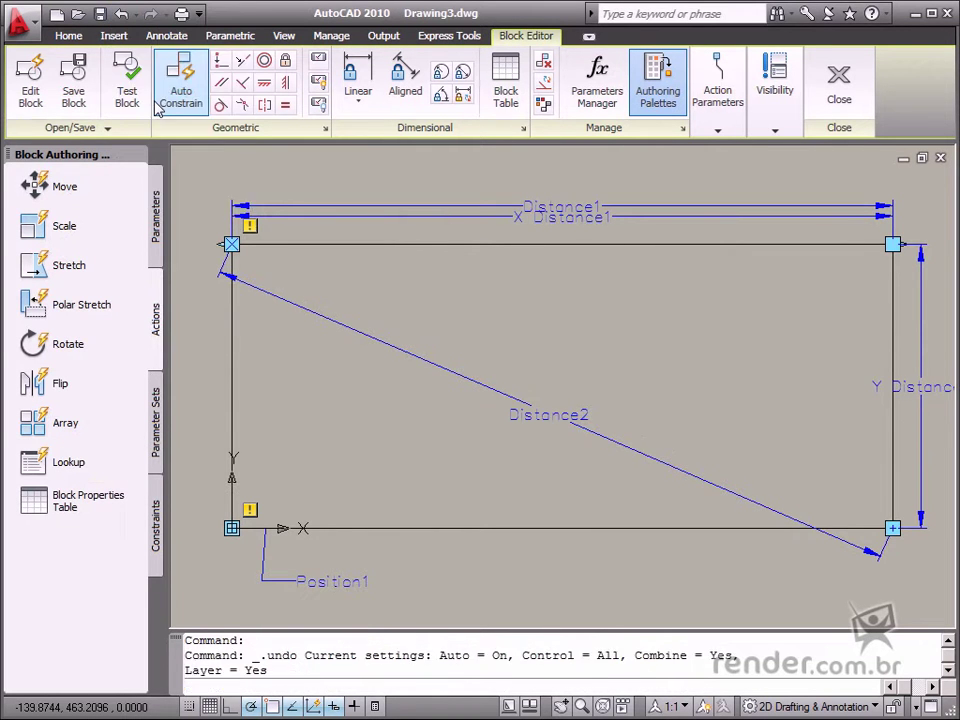
- Add rotation parameter Angle1: base lower-left, radius to lower-right, default angle at upper-left corner
click(157, 218)
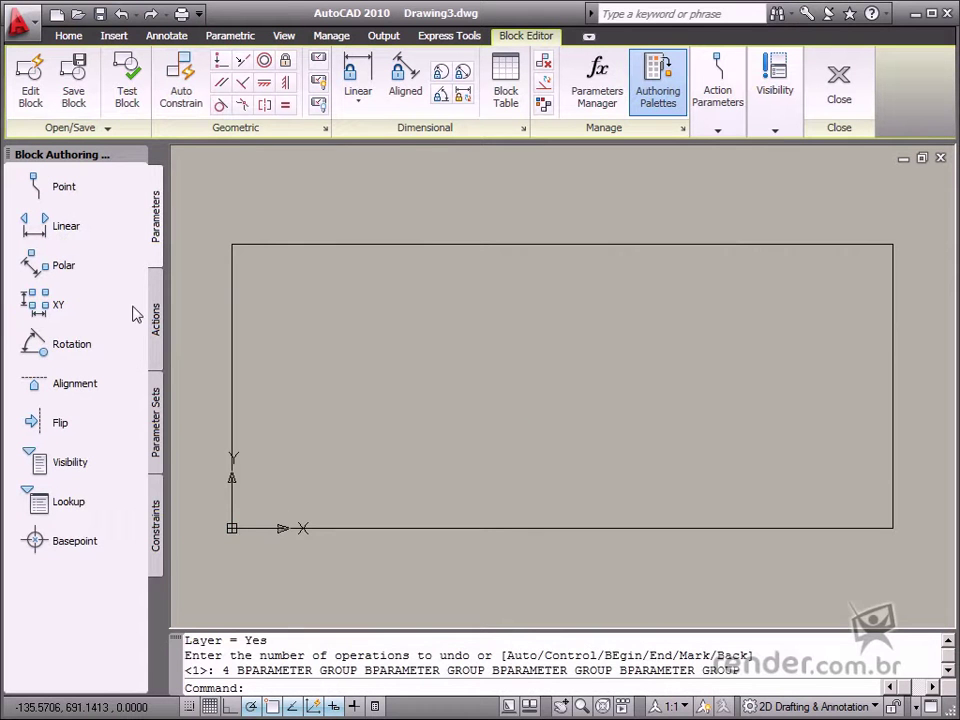
click(65, 350)
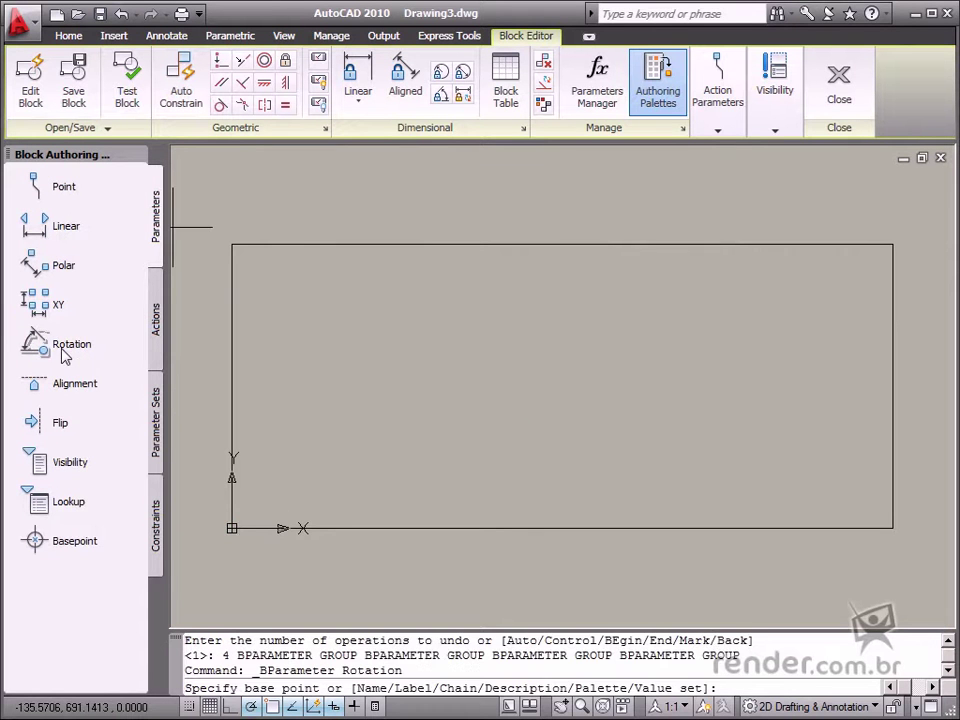
click(232, 528)
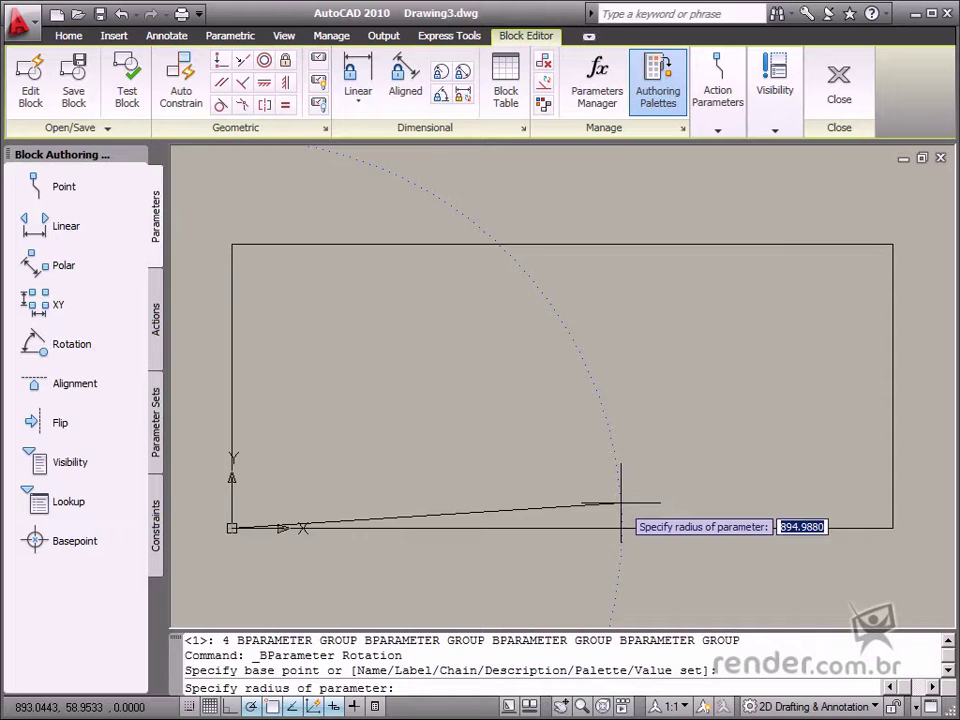
click(893, 528)
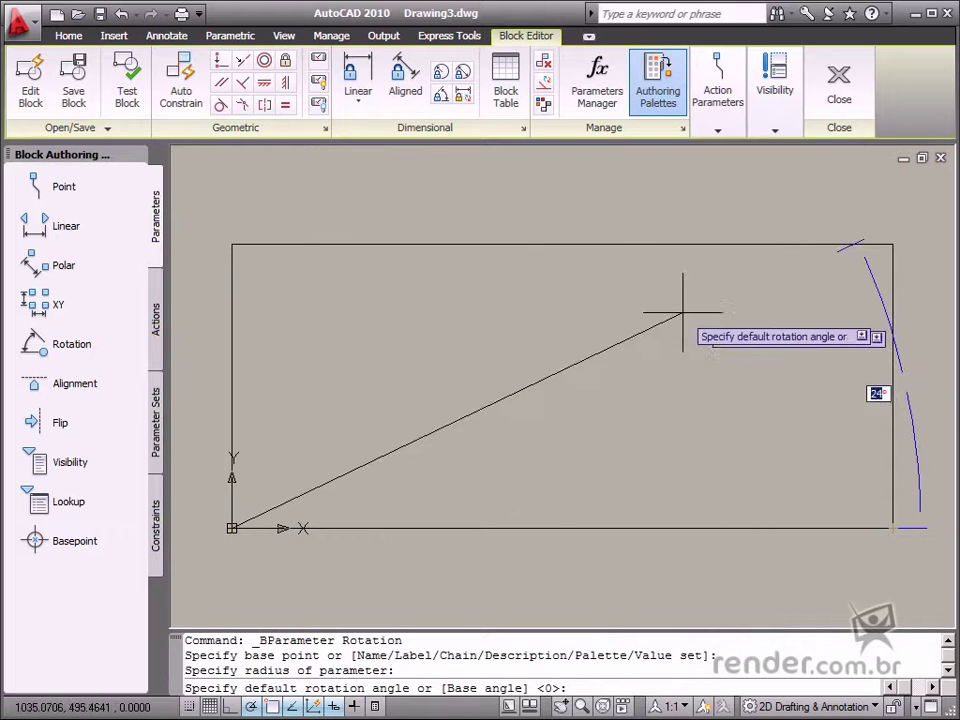
click(232, 244)
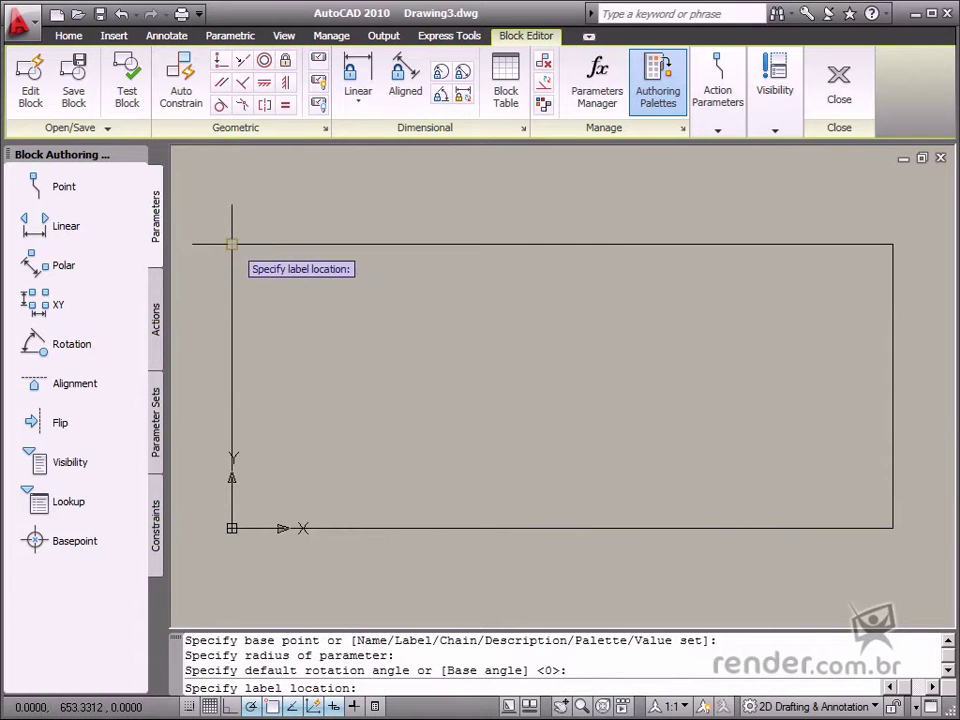
click(378, 381)
scroll(459, 352, down, 2)
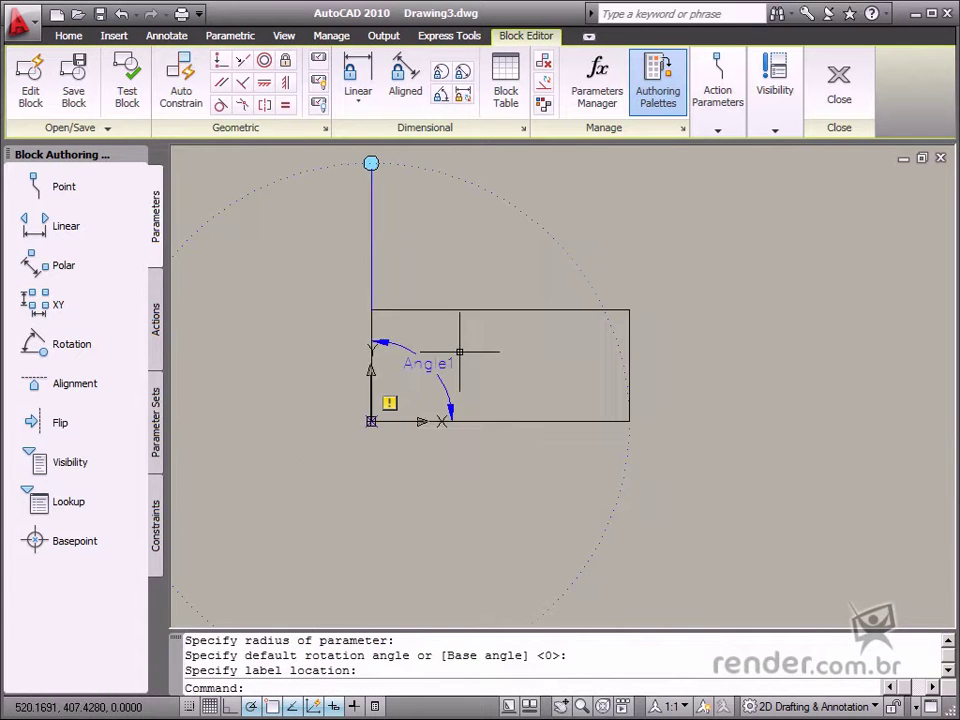
middle_drag(459, 352, 524, 409)
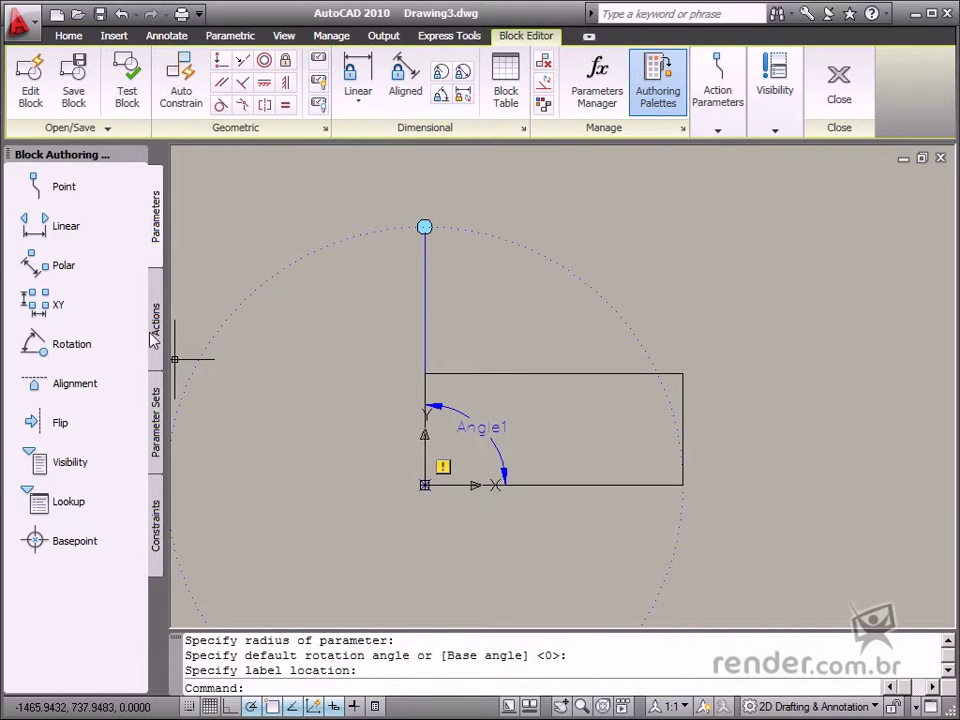
- Place an alignment parameter based at the top edge's midpoint, aligned along the edge
click(76, 385)
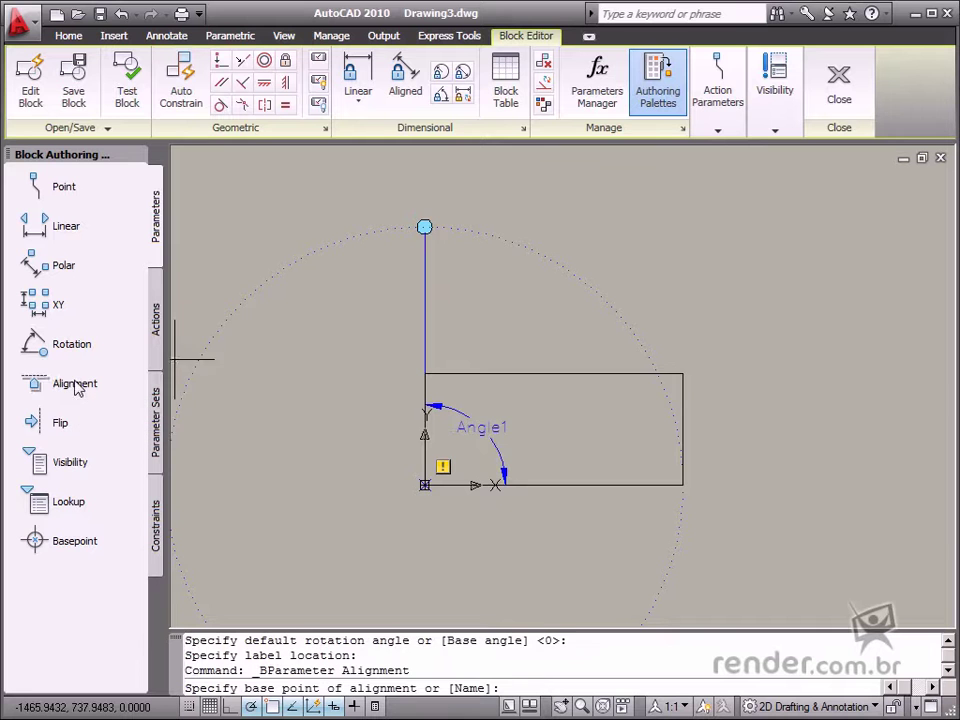
click(553, 374)
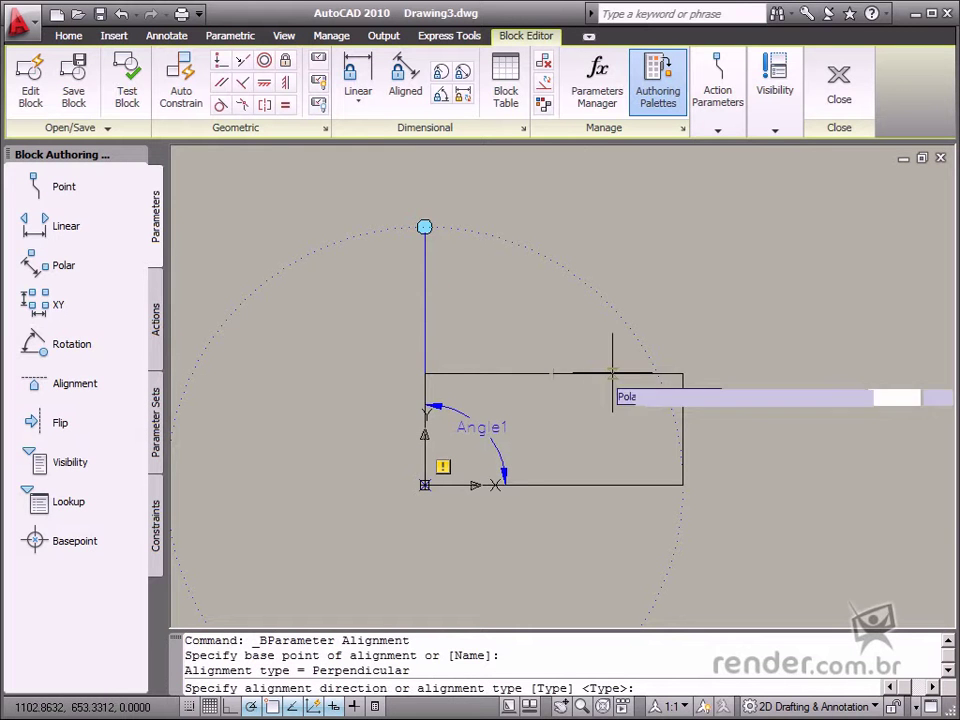
click(676, 374)
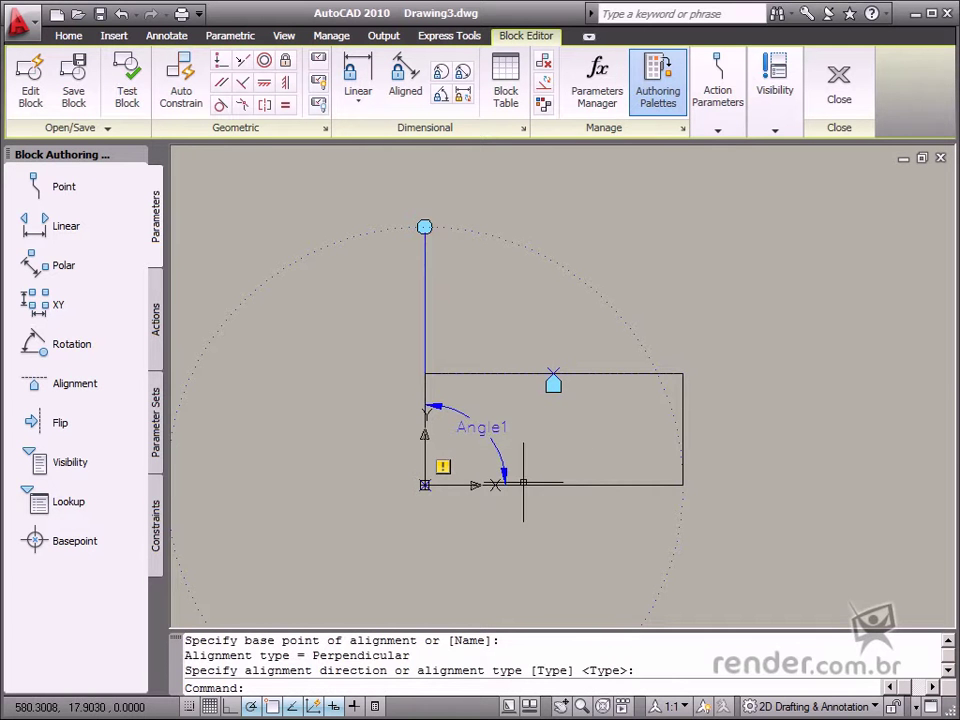
- Add flip parameter Flip state1 with its reflection line from top-right to bottom-right corner
click(45, 422)
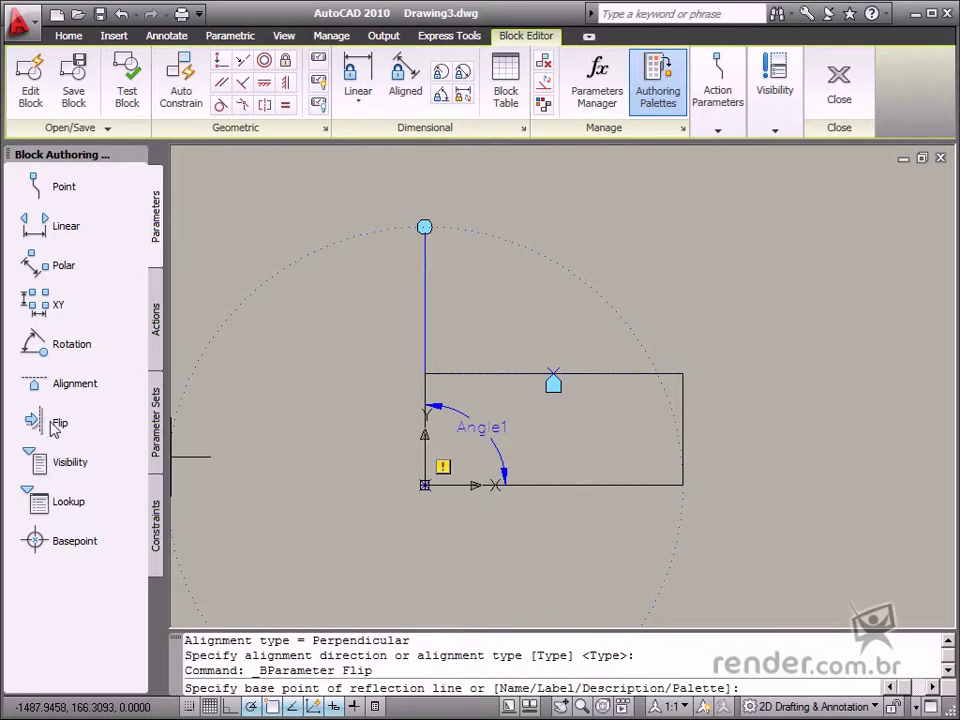
click(683, 374)
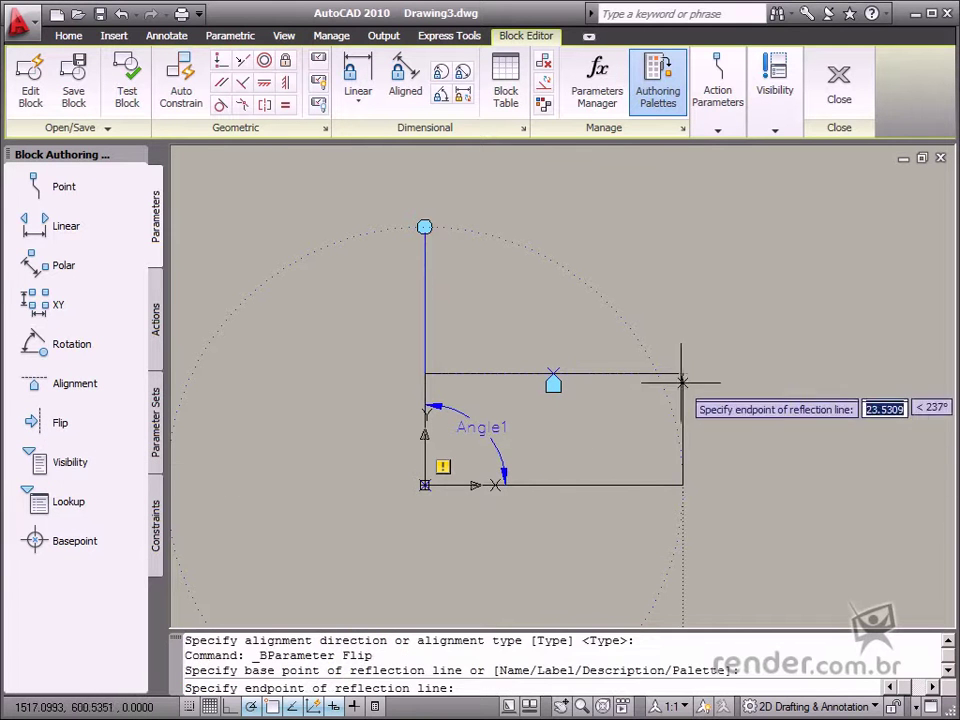
click(683, 485)
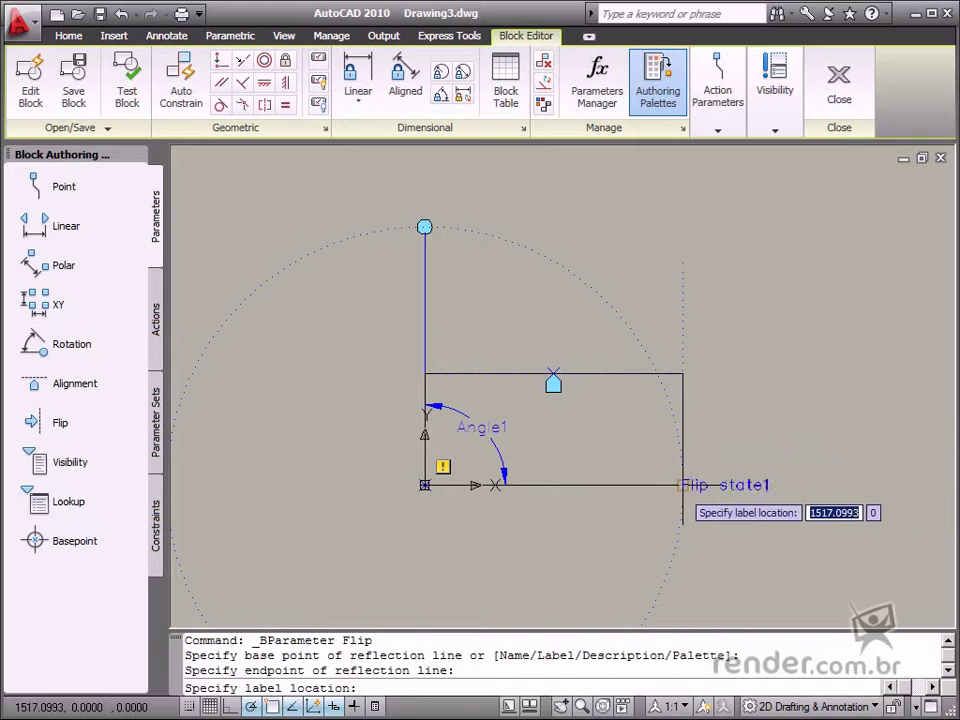
click(688, 432)
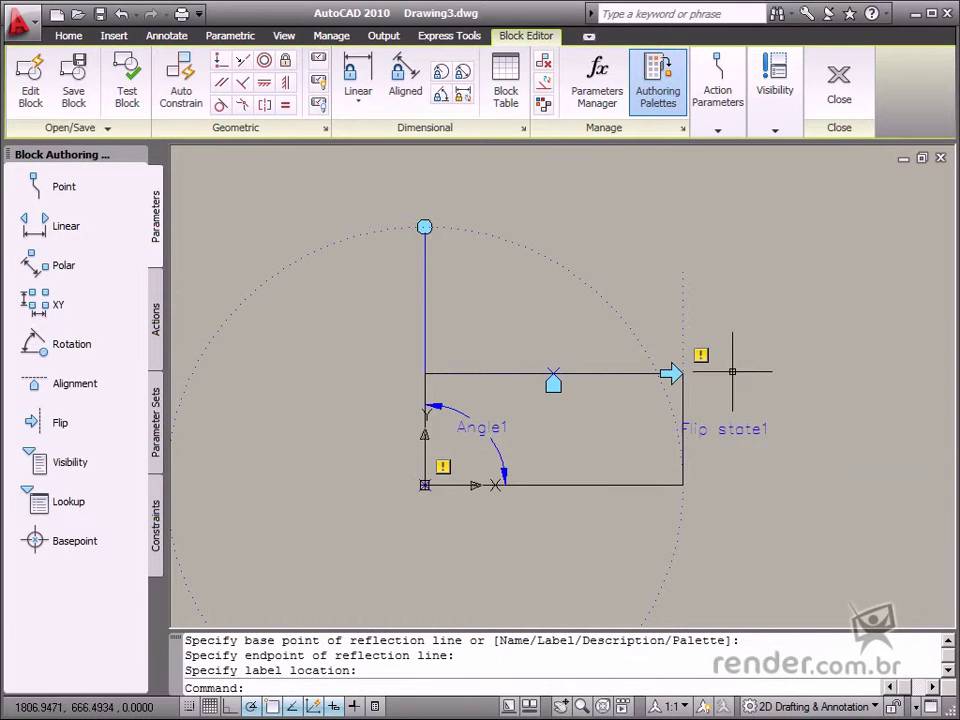
- Undo the flip, alignment and rotation parameters and the pan
click(136, 15)
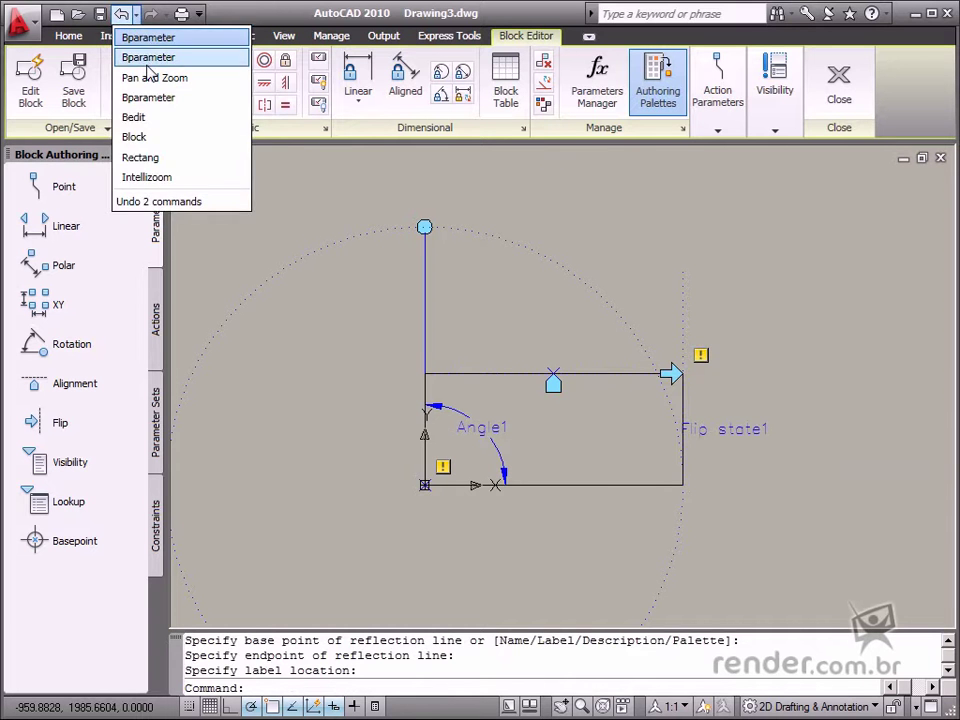
click(147, 62)
click(136, 15)
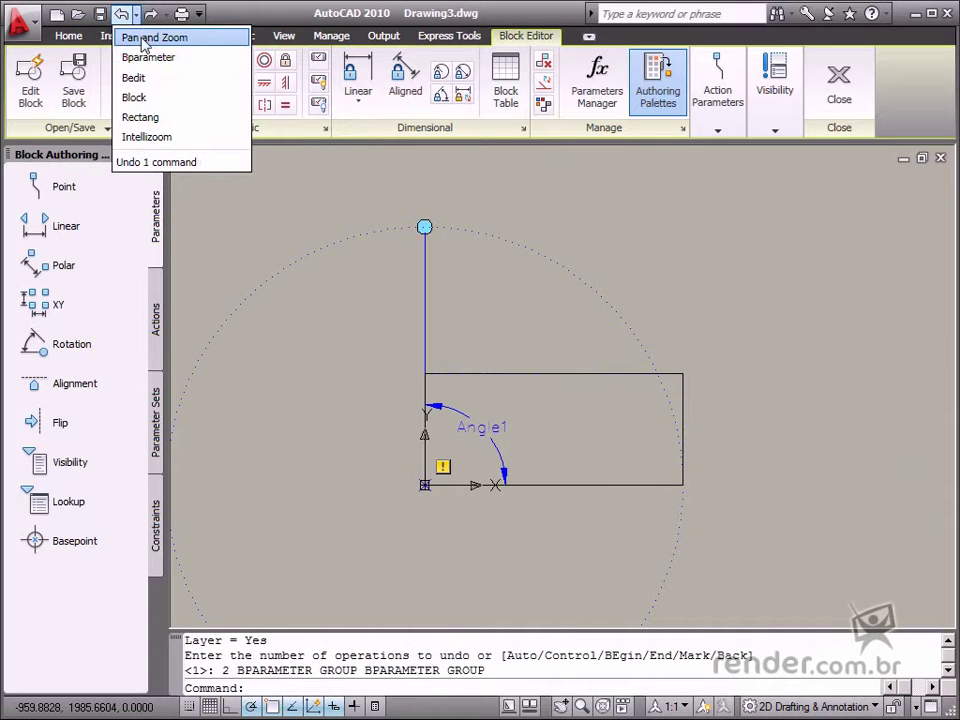
click(147, 57)
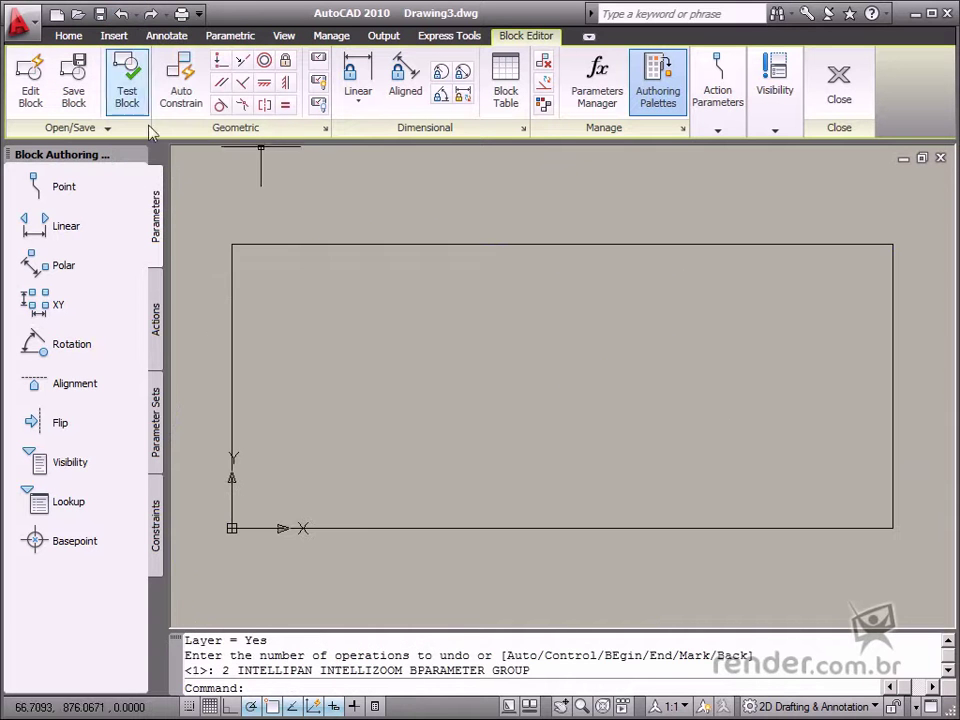
- Place a Visibility parameter at the lower-left corner, then undo it
click(88, 463)
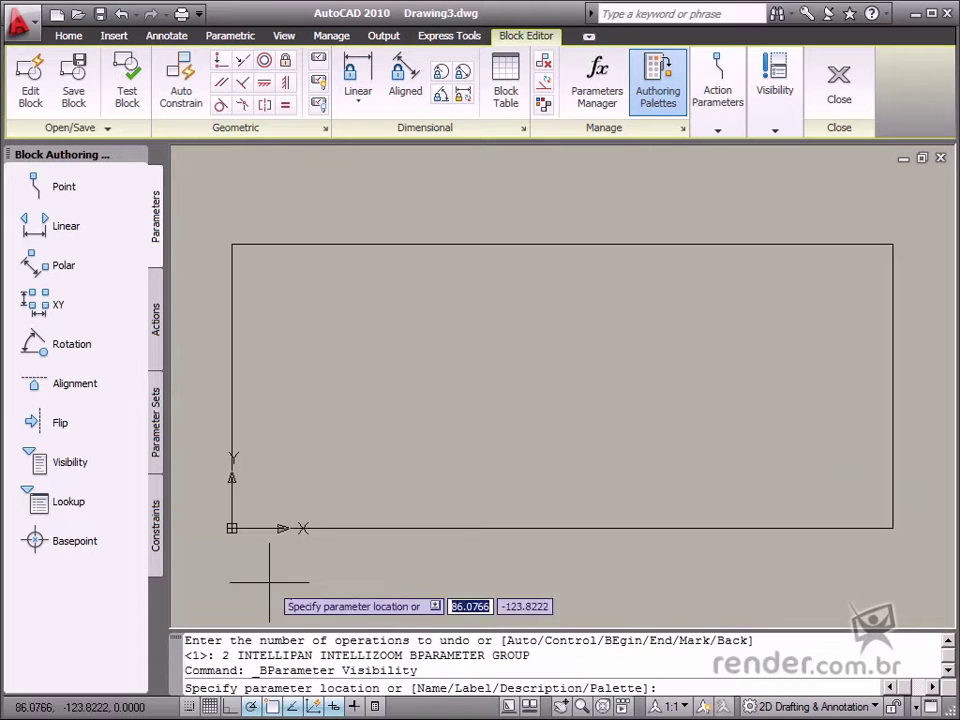
click(233, 530)
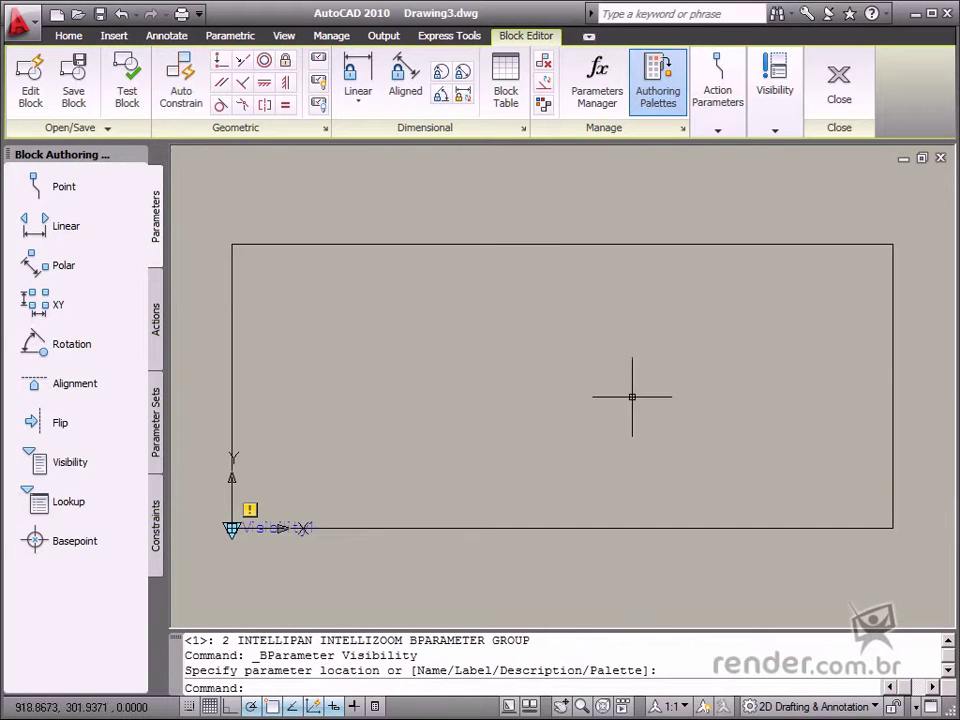
click(121, 14)
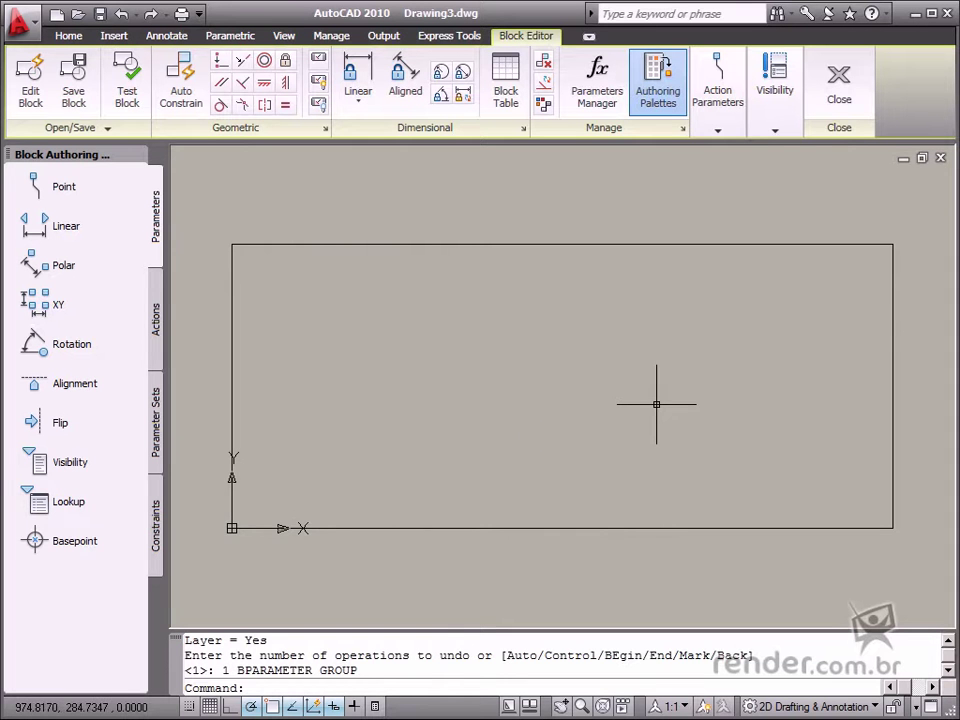
- Place lookup parameter Lookup1 just below the rectangle's lower-left corner
click(42, 502)
click(236, 557)
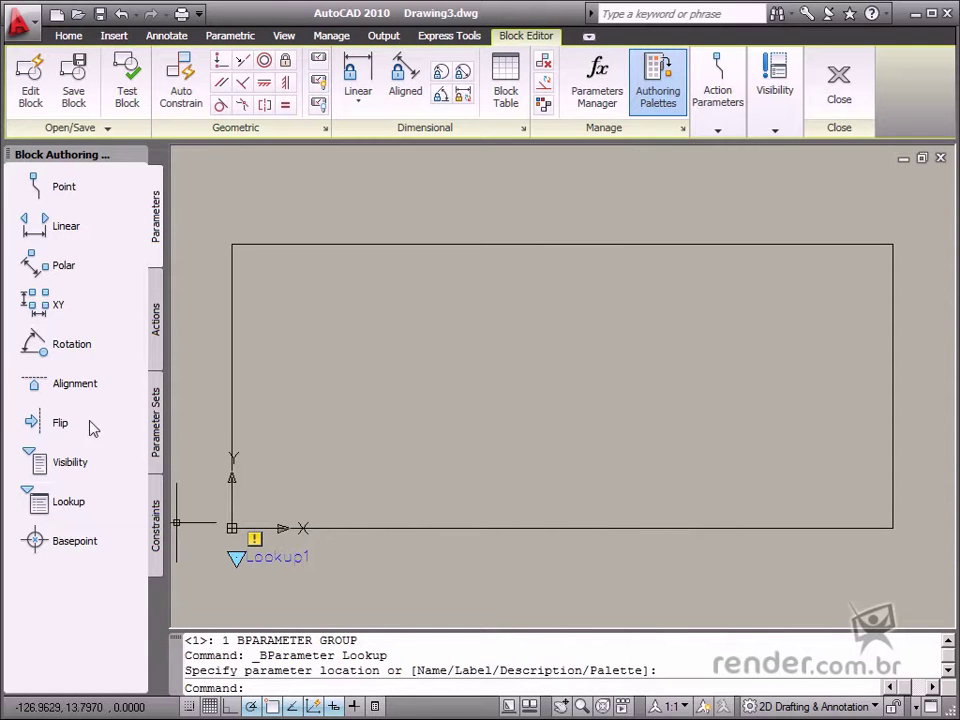
click(156, 360)
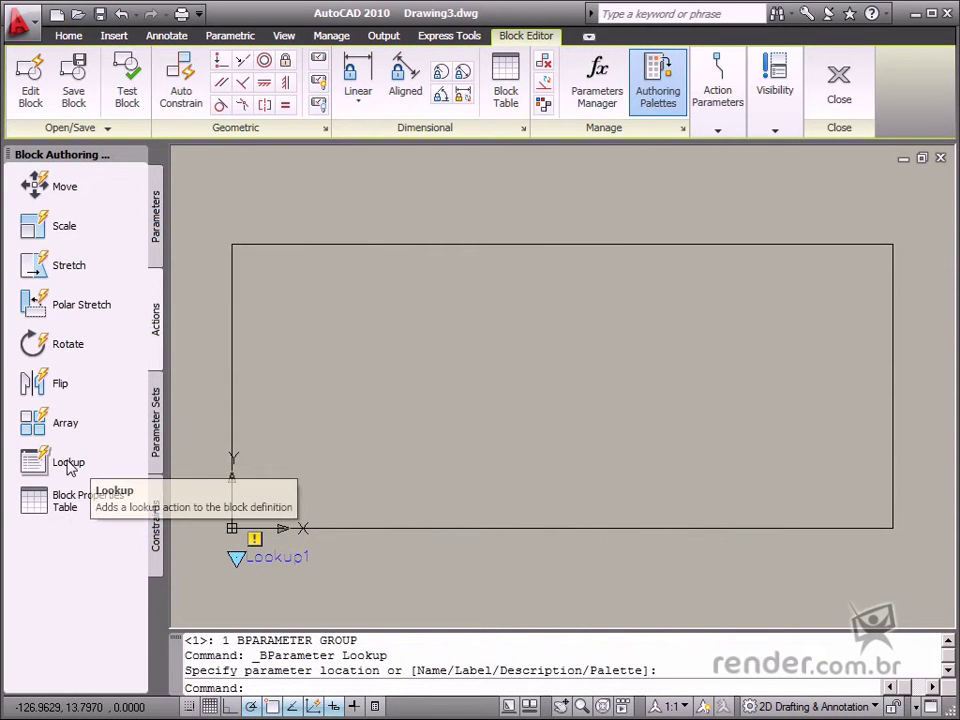
click(156, 230)
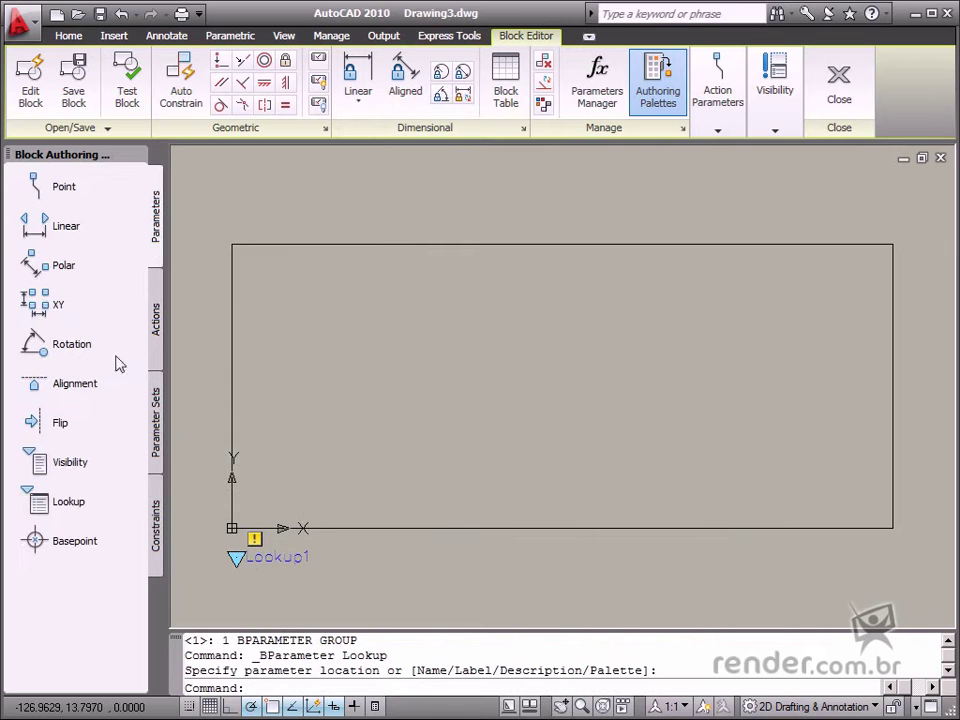
- Place a Basepoint parameter at the midpoint of the rectangle's top edge
click(86, 540)
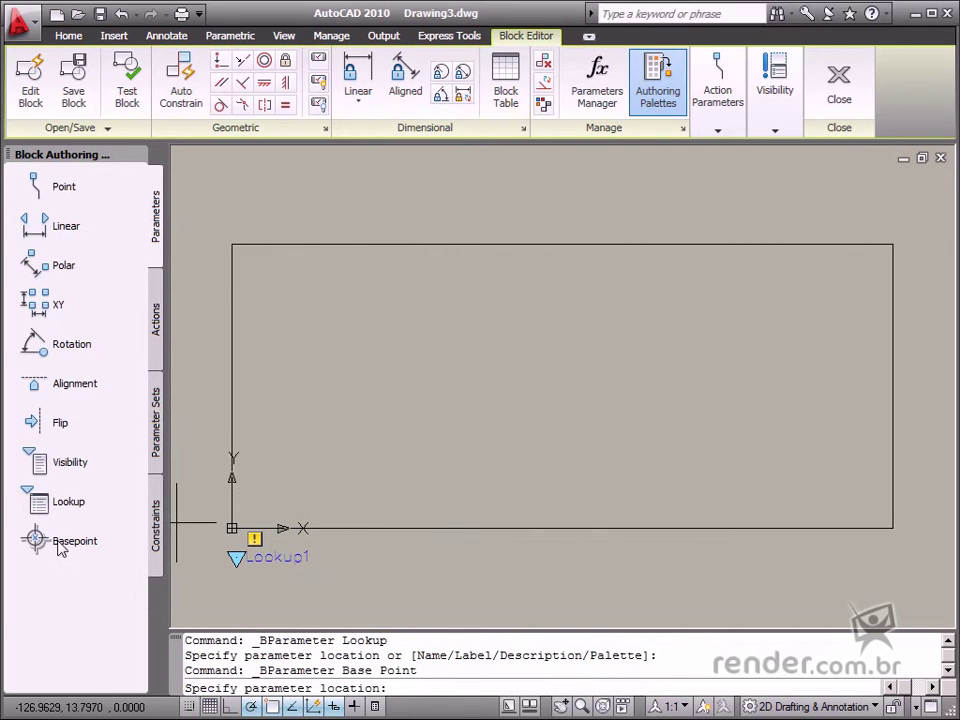
click(562, 244)
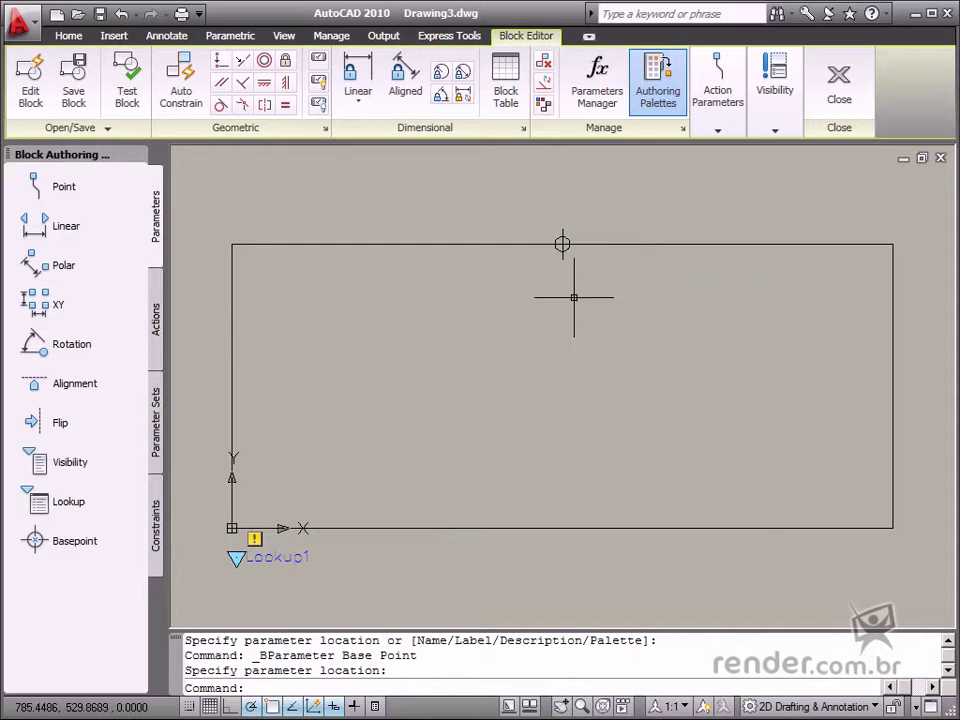